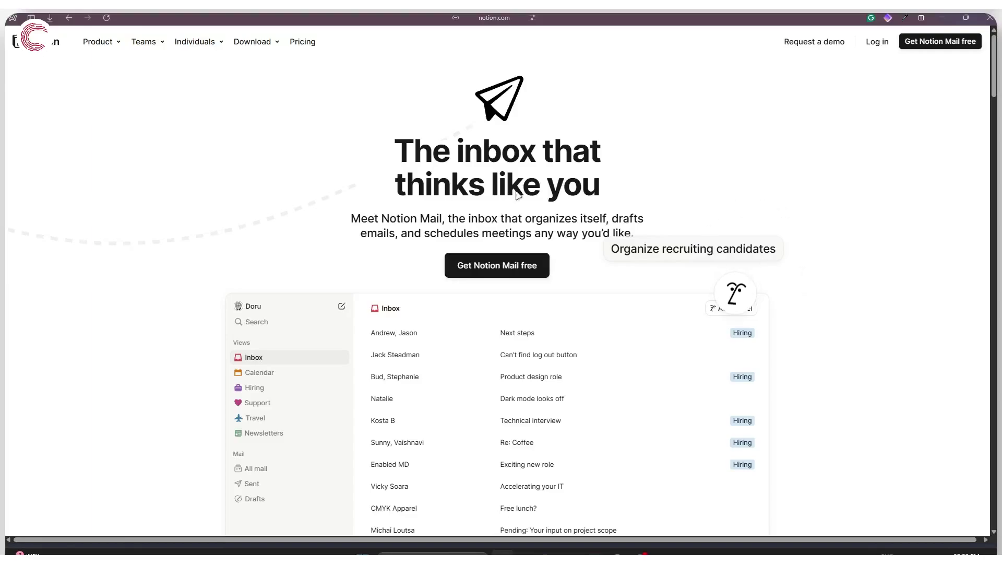
Highlight the Notion Mail tagline and headline on the landing page, then clear the highlights.
{"action": "left_click_drag", "start_coordinate": [361, 220], "coordinate": [467, 225]}
{"action": "left_click", "coordinate": [502, 217]}
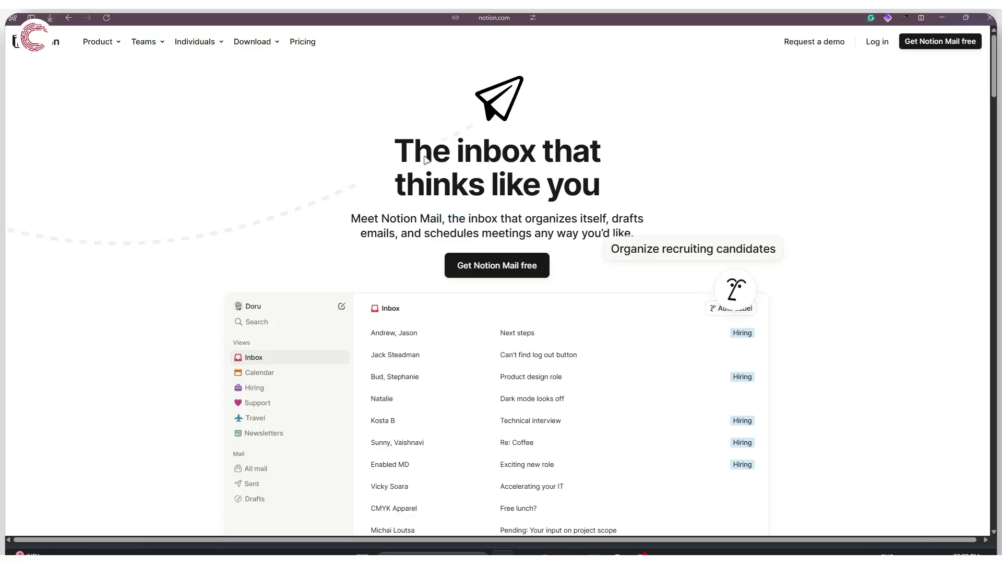
{"action": "left_click_drag", "start_coordinate": [383, 151], "coordinate": [534, 196]}
{"action": "left_click", "coordinate": [669, 202]}
Start the free Notion Mail sign-up and continue with the listed Google account.
{"action": "scroll", "coordinate": [669, 166], "scroll_direction": "down", "scroll_amount": 5}
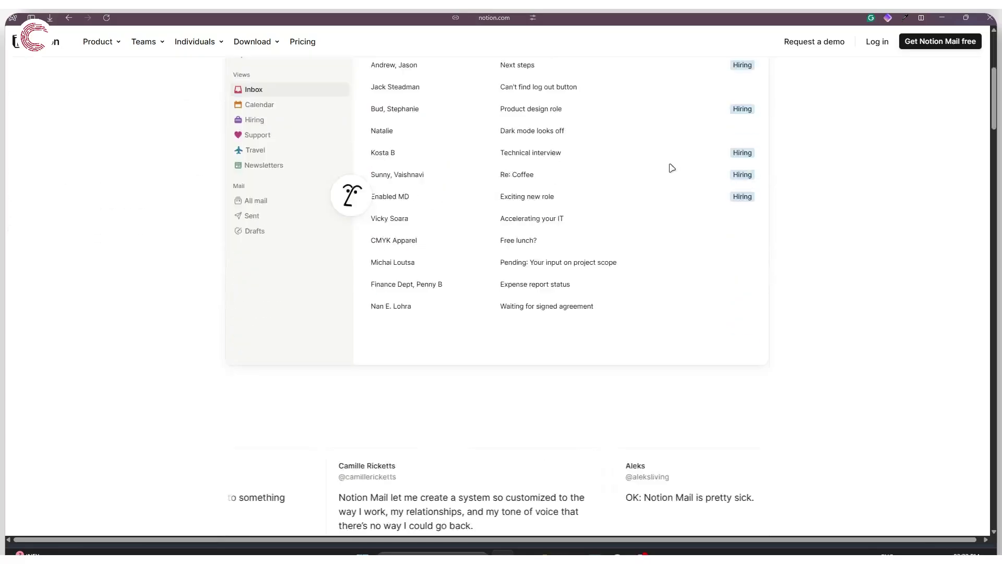
{"action": "scroll", "coordinate": [669, 166], "scroll_direction": "up", "scroll_amount": 5}
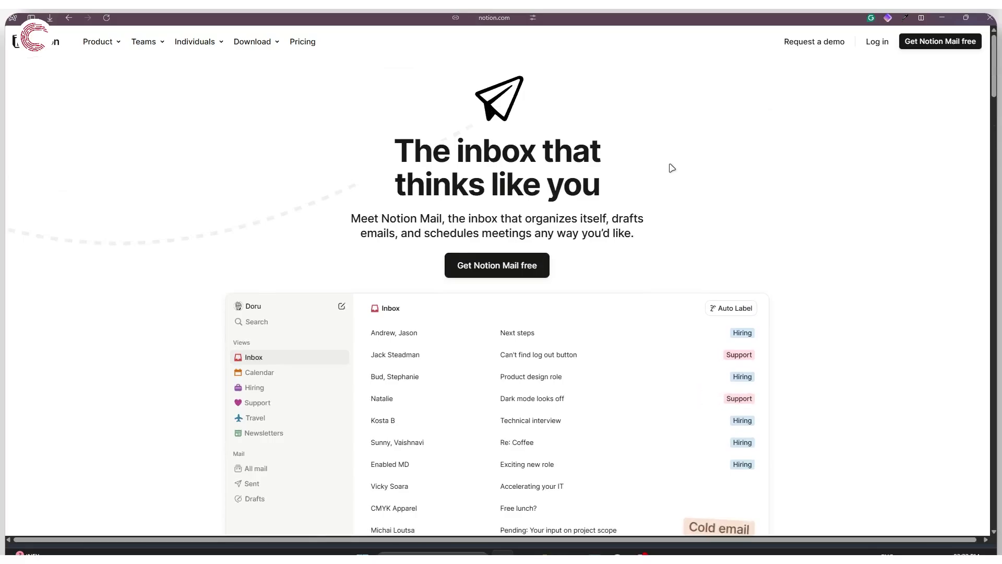
{"action": "scroll", "coordinate": [670, 165], "scroll_direction": "down", "scroll_amount": 8}
{"action": "scroll", "coordinate": [828, 246], "scroll_direction": "up", "scroll_amount": 6}
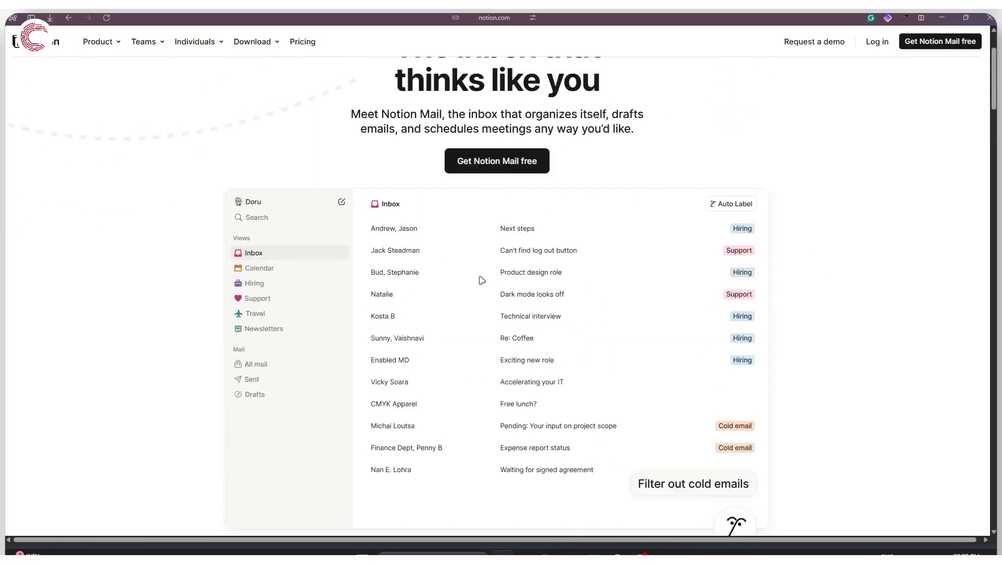
{"action": "scroll", "coordinate": [695, 219], "scroll_direction": "up", "scroll_amount": 2}
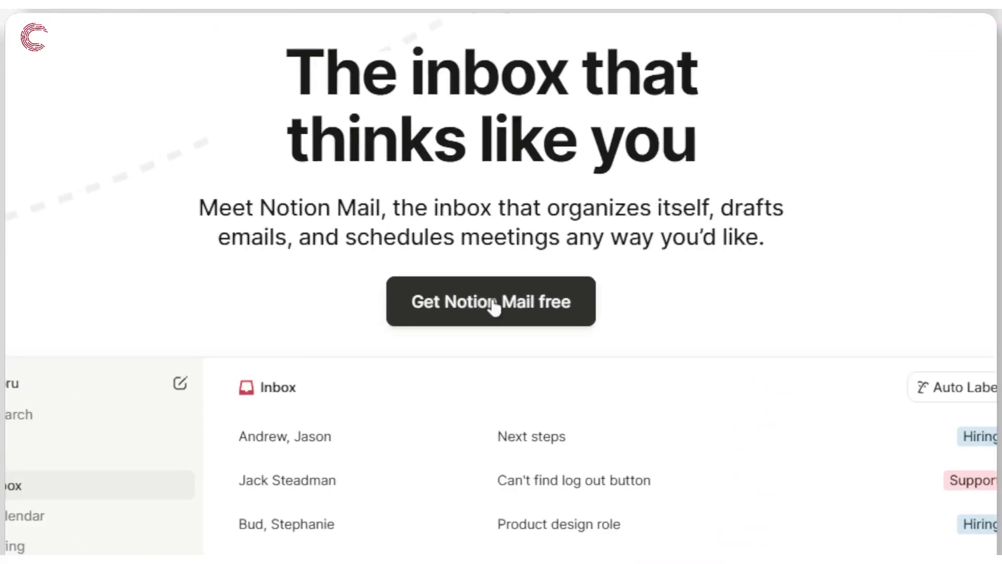
{"action": "left_click", "coordinate": [494, 307]}
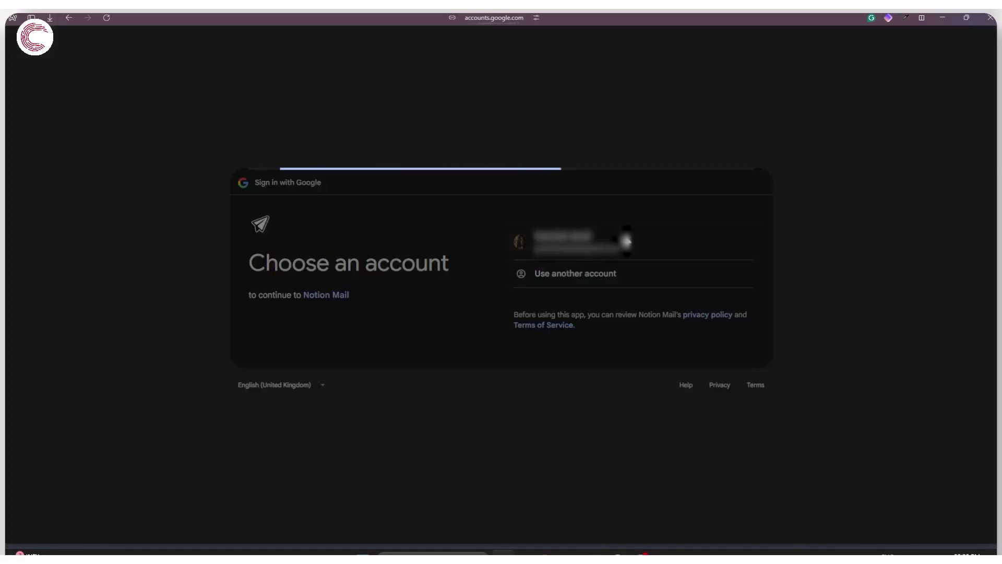
{"action": "left_click", "coordinate": [701, 341]}
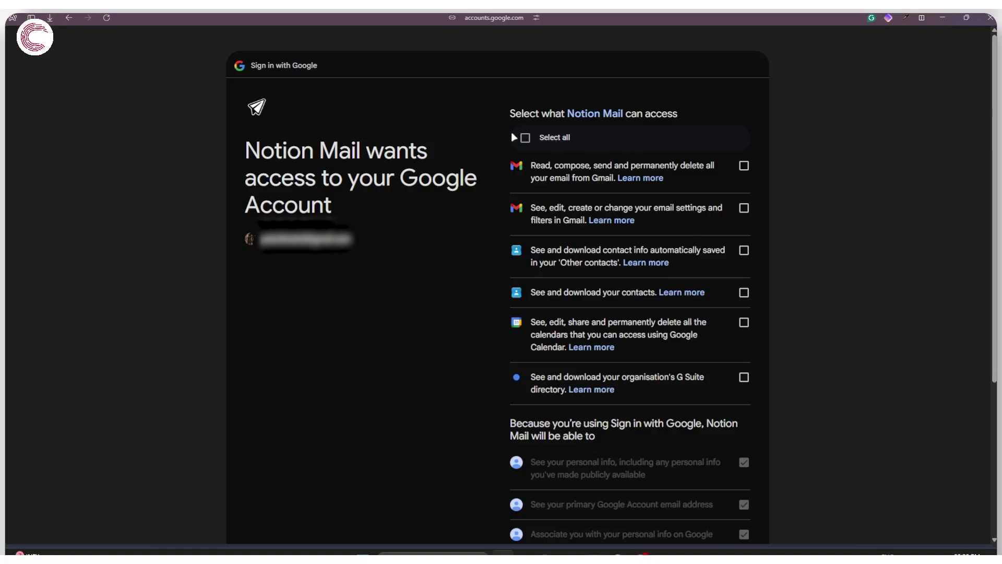
Grant Notion Mail all six requested Google account permissions with Select all and continue.
{"action": "left_click", "coordinate": [525, 138]}
{"action": "scroll", "coordinate": [685, 179], "scroll_direction": "down", "scroll_amount": 1}
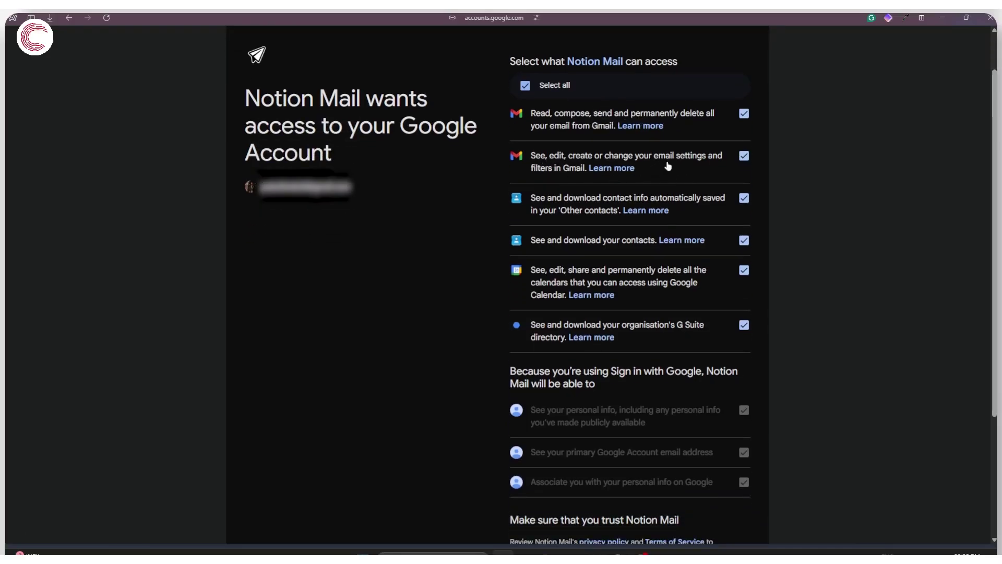
{"action": "scroll", "coordinate": [669, 166], "scroll_direction": "down", "scroll_amount": 3}
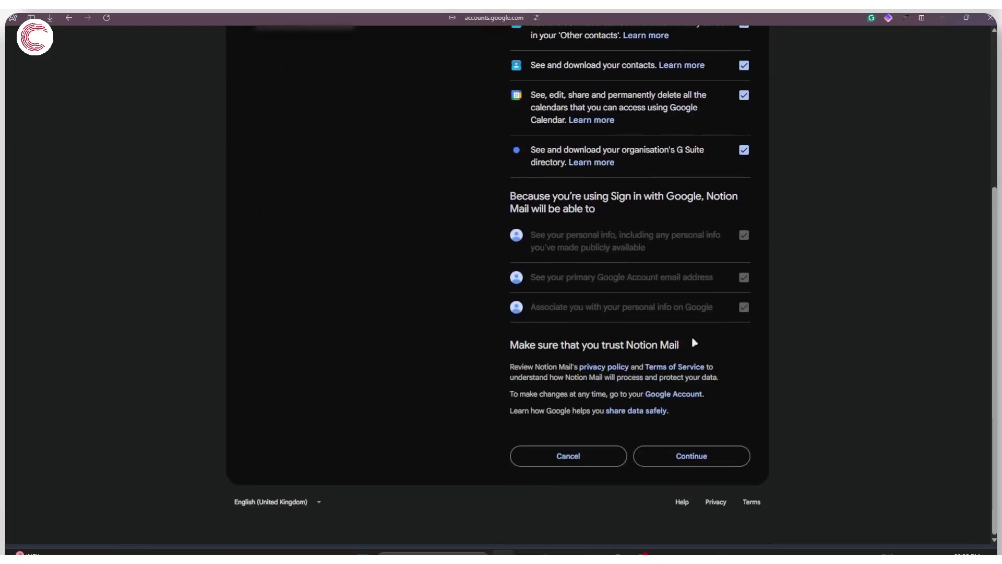
{"action": "scroll", "coordinate": [689, 203], "scroll_direction": "up", "scroll_amount": 4}
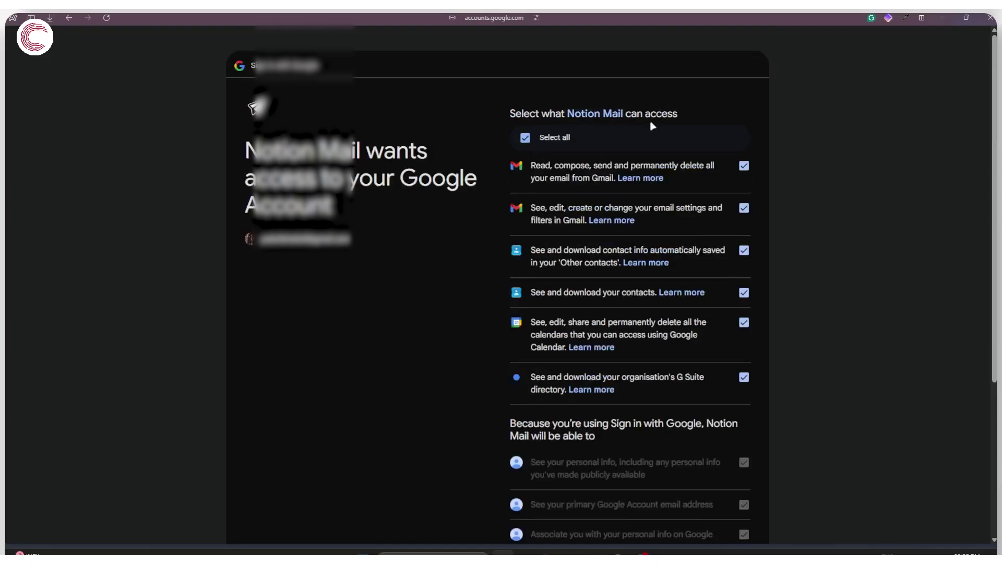
{"action": "scroll", "coordinate": [655, 135], "scroll_direction": "down", "scroll_amount": 4}
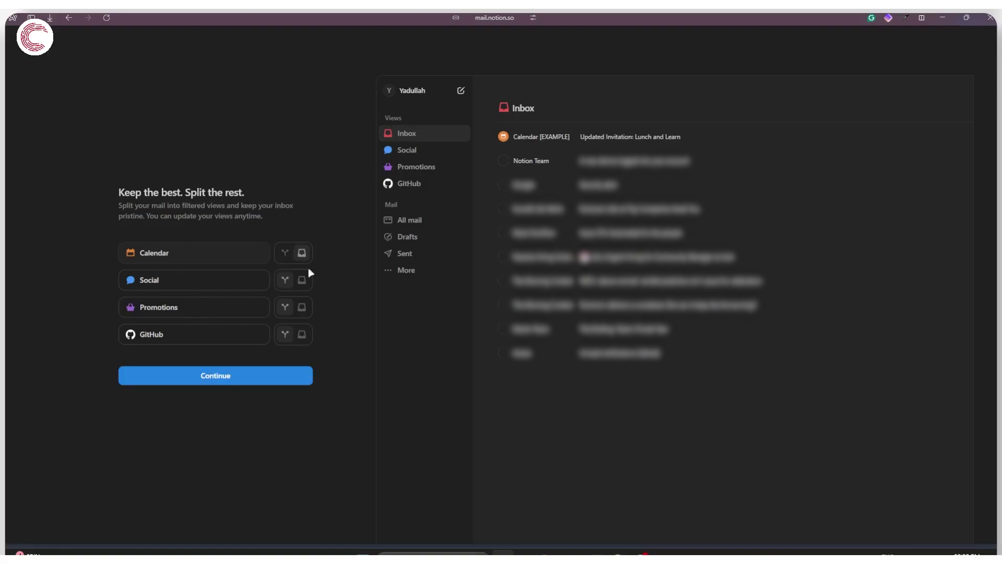
Keep Calendar, GitHub and Social mail in the Inbox, leaving only Promotions split, and confirm.
{"action": "left_click", "coordinate": [285, 253]}
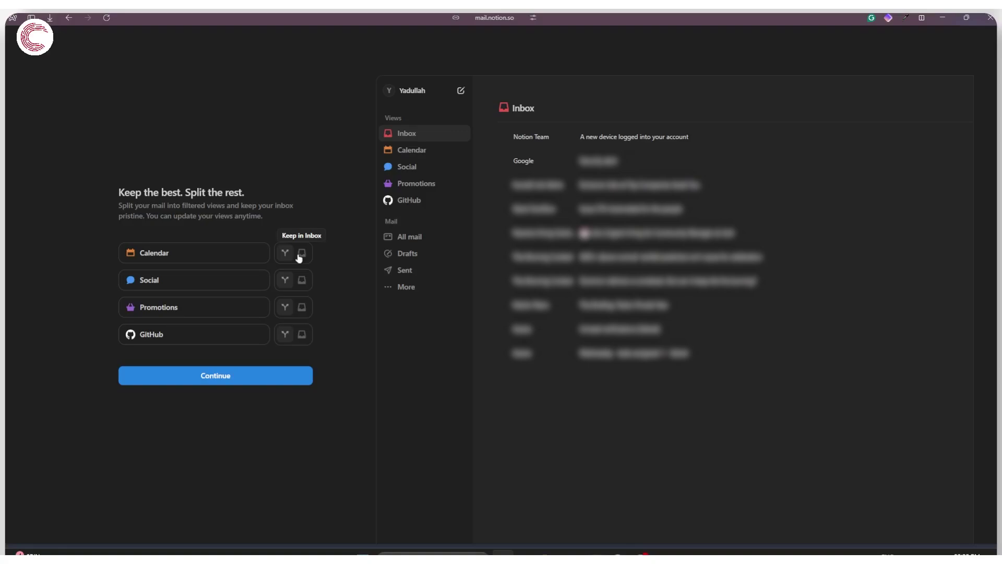
{"action": "left_click", "coordinate": [301, 255]}
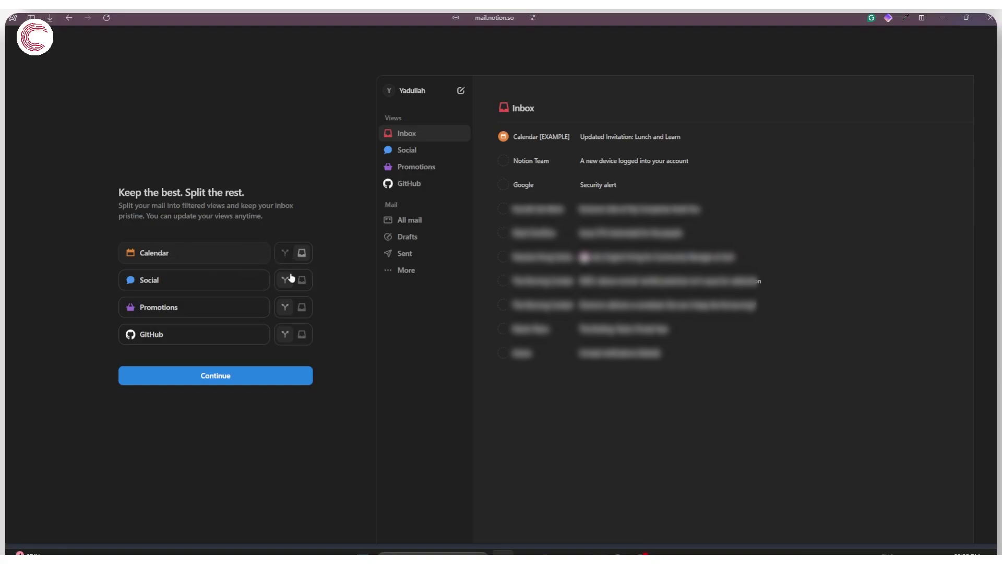
{"action": "left_click", "coordinate": [302, 335]}
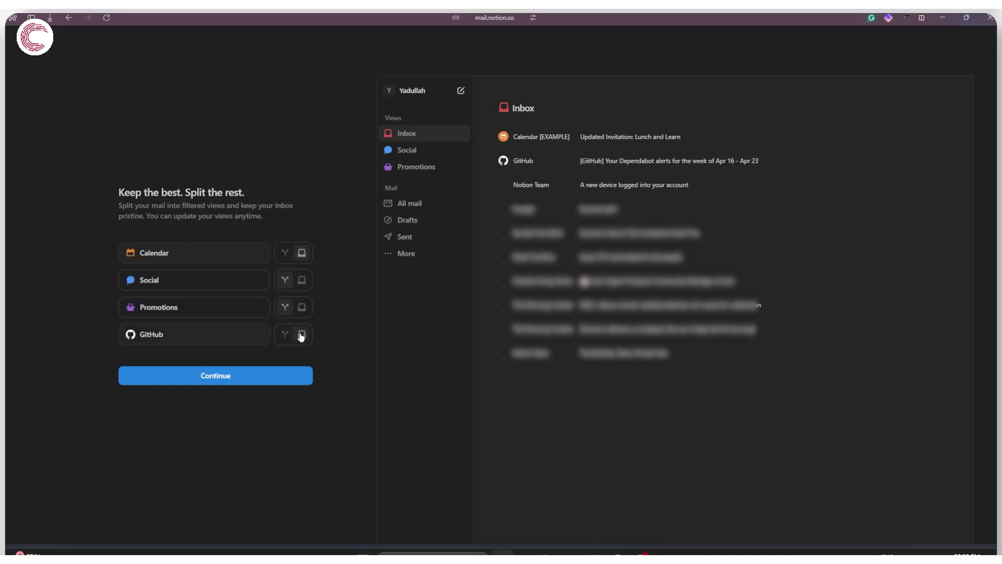
{"action": "left_click", "coordinate": [303, 281]}
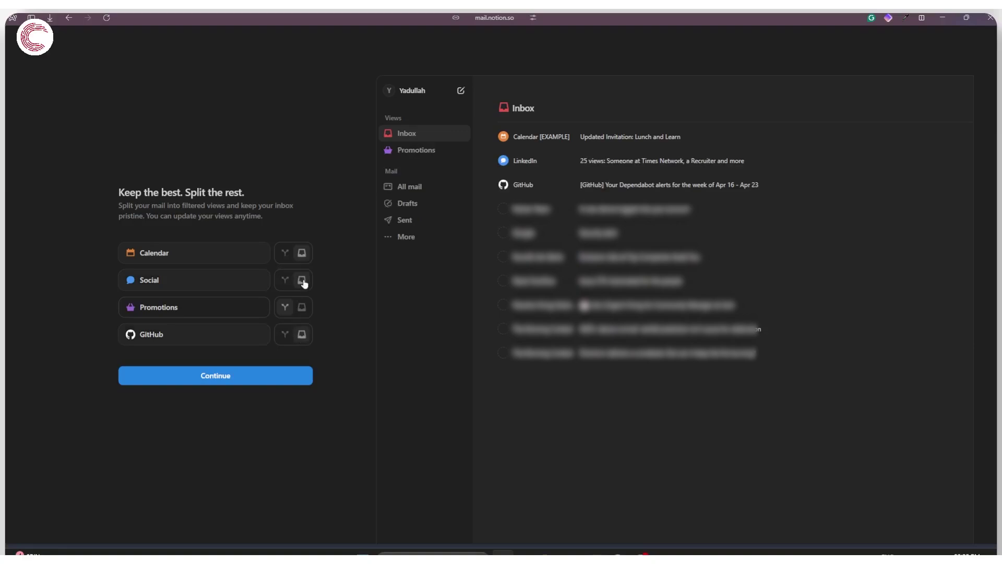
{"action": "left_click", "coordinate": [226, 375]}
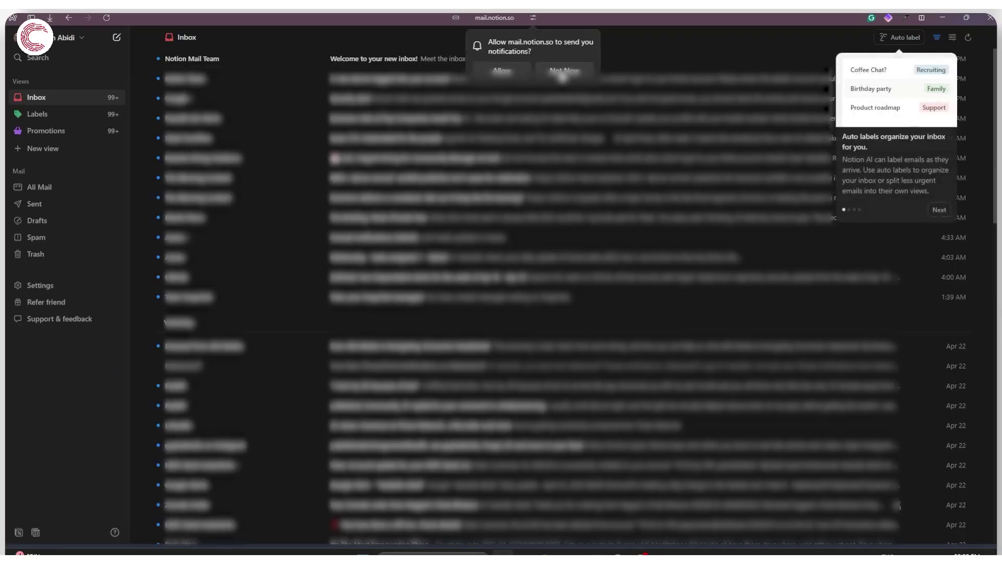
Dismiss the notification prompt and preview the welcome, new device login and Security alert emails.
{"action": "left_click", "coordinate": [521, 73]}
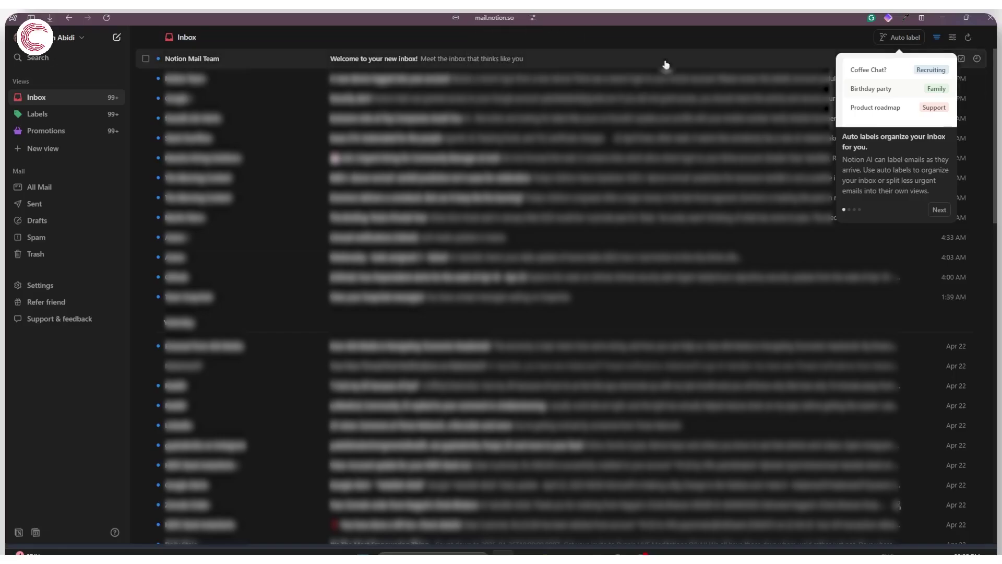
{"action": "left_click", "coordinate": [819, 61]}
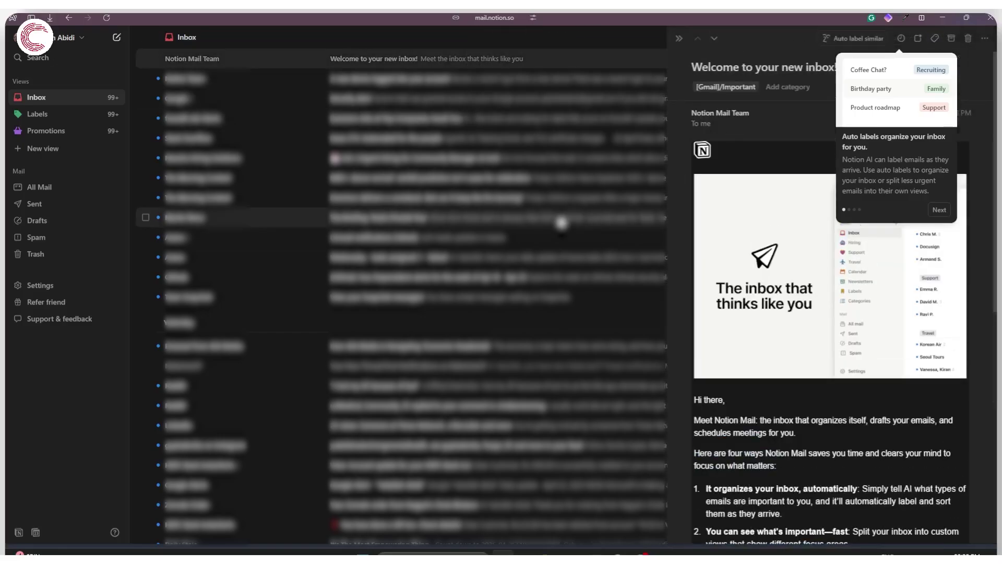
{"action": "scroll", "coordinate": [746, 236], "scroll_direction": "down", "scroll_amount": 5}
{"action": "scroll", "coordinate": [746, 236], "scroll_direction": "up", "scroll_amount": 5}
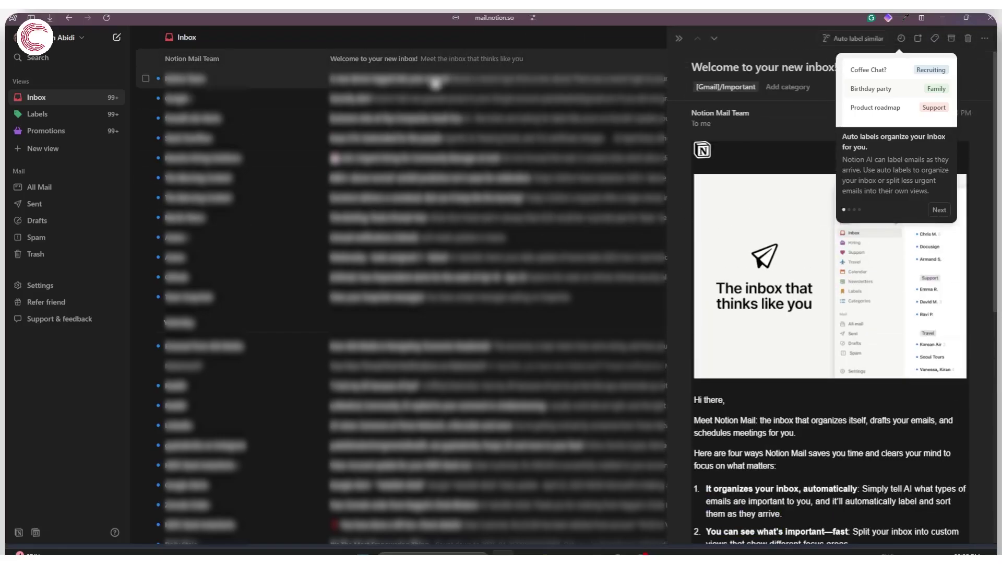
{"action": "left_click", "coordinate": [439, 79]}
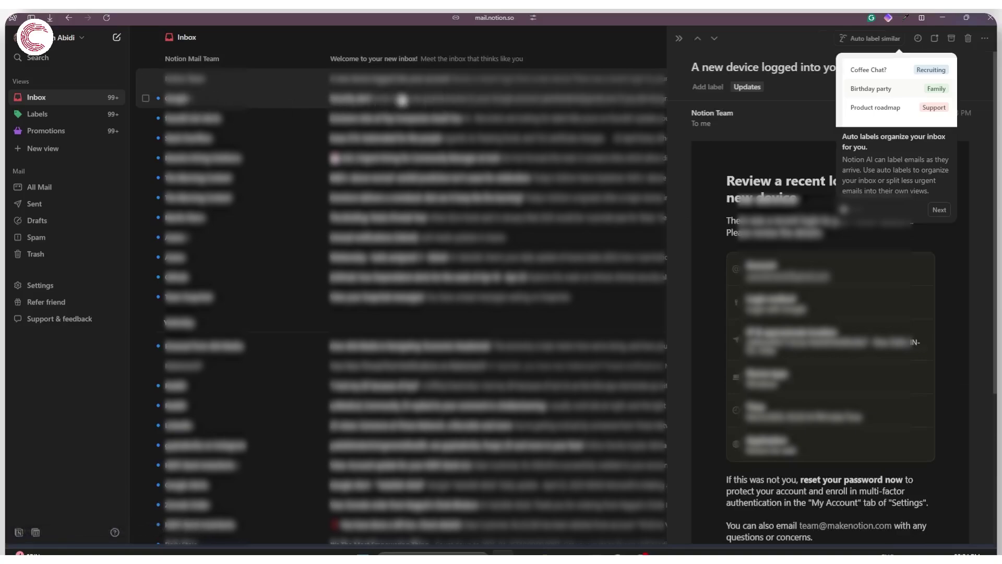
{"action": "left_click", "coordinate": [402, 102]}
{"action": "scroll", "coordinate": [790, 213], "scroll_direction": "down", "scroll_amount": 1}
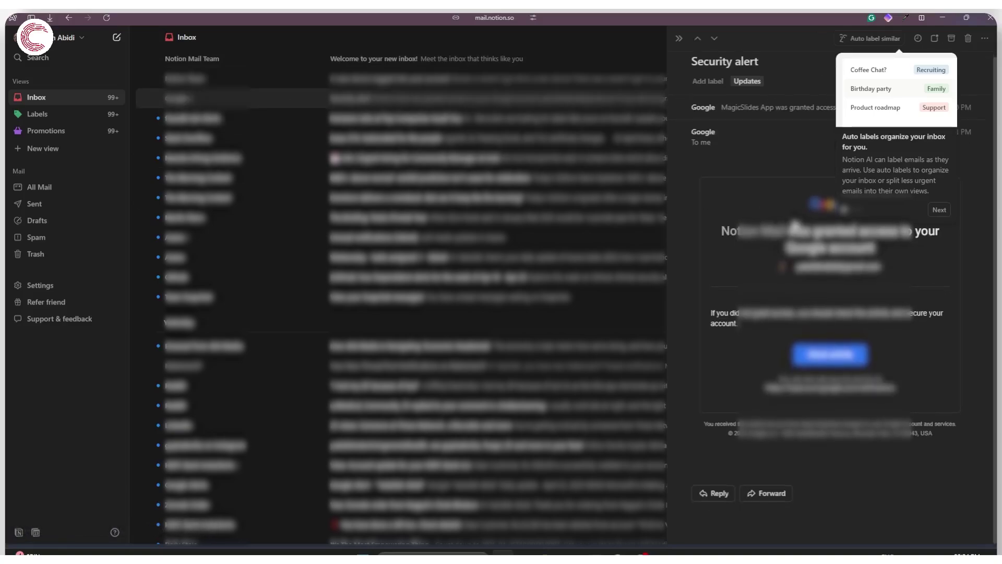
{"action": "scroll", "coordinate": [819, 283], "scroll_direction": "up", "scroll_amount": 1}
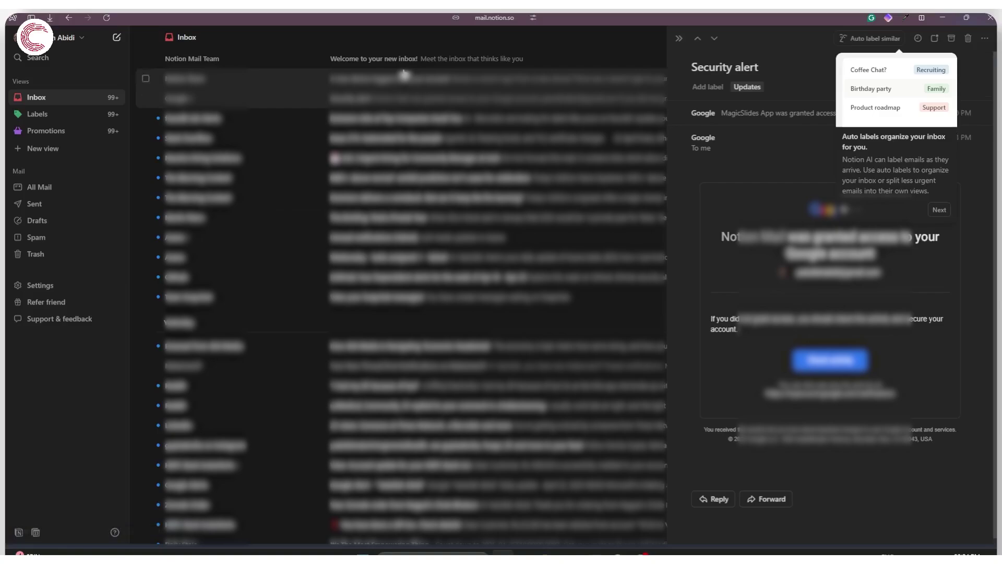
{"action": "left_click", "coordinate": [679, 38]}
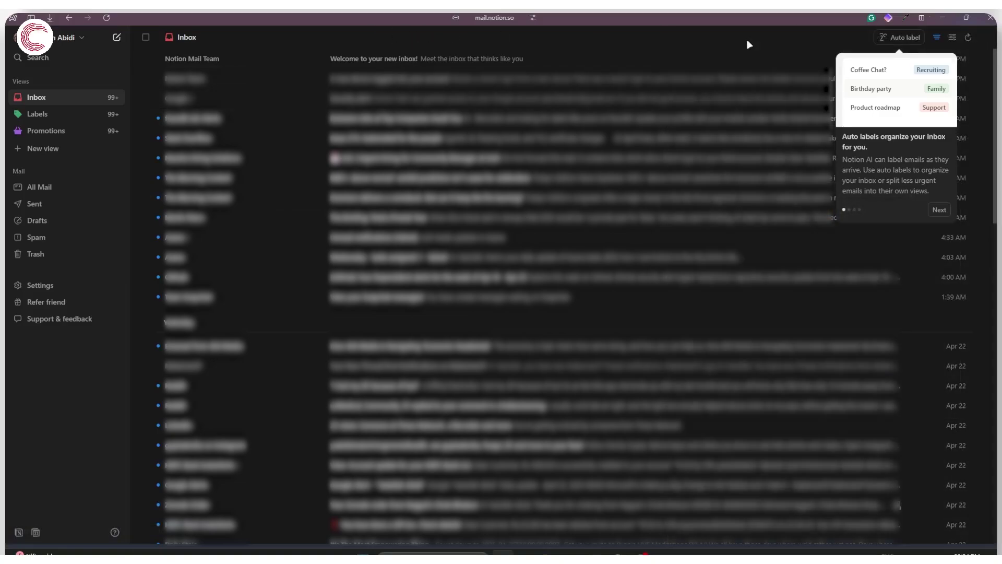
{"action": "left_click", "coordinate": [61, 38]}
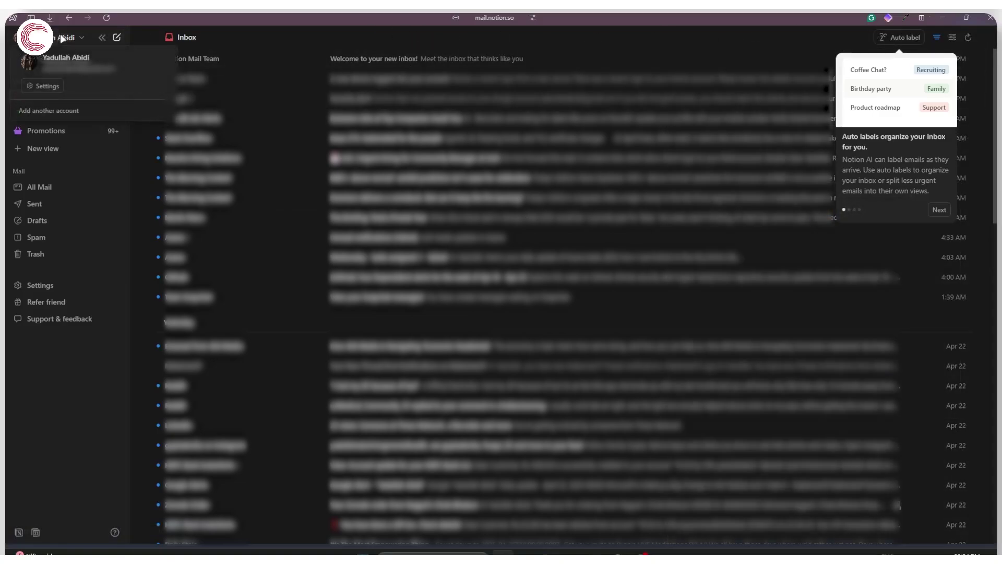
{"action": "left_click", "coordinate": [94, 229]}
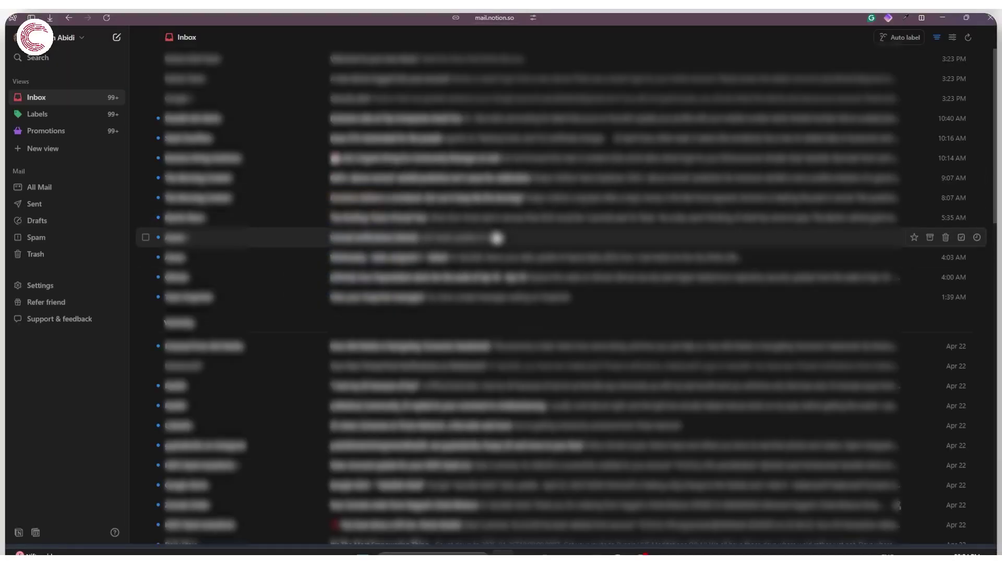
{"action": "scroll", "coordinate": [496, 235], "scroll_direction": "down", "scroll_amount": 5}
{"action": "scroll", "coordinate": [497, 237], "scroll_direction": "up", "scroll_amount": 5}
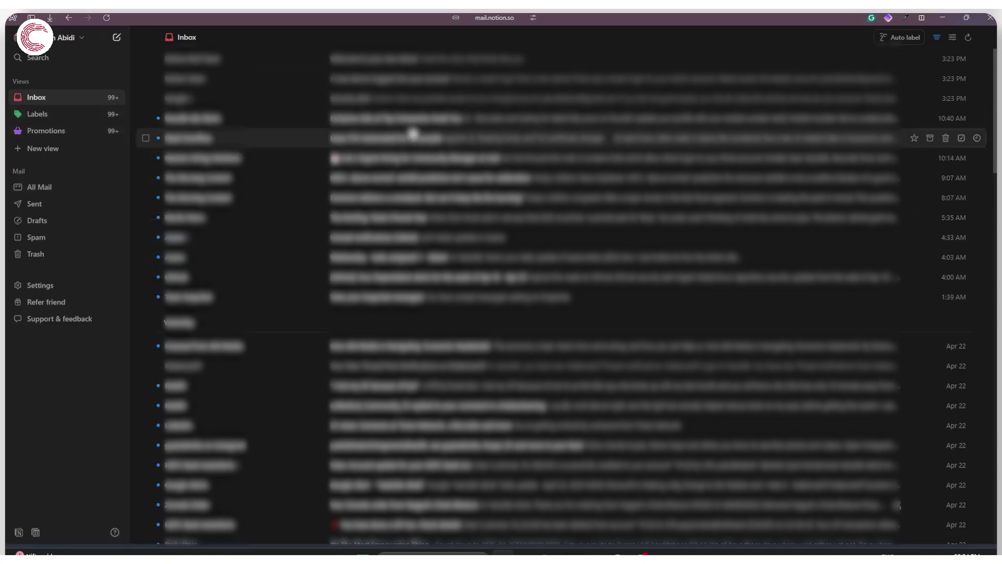
Create a 'Job Offers' auto label that splits matching mail out of the Inbox.
{"action": "left_click", "coordinate": [914, 39]}
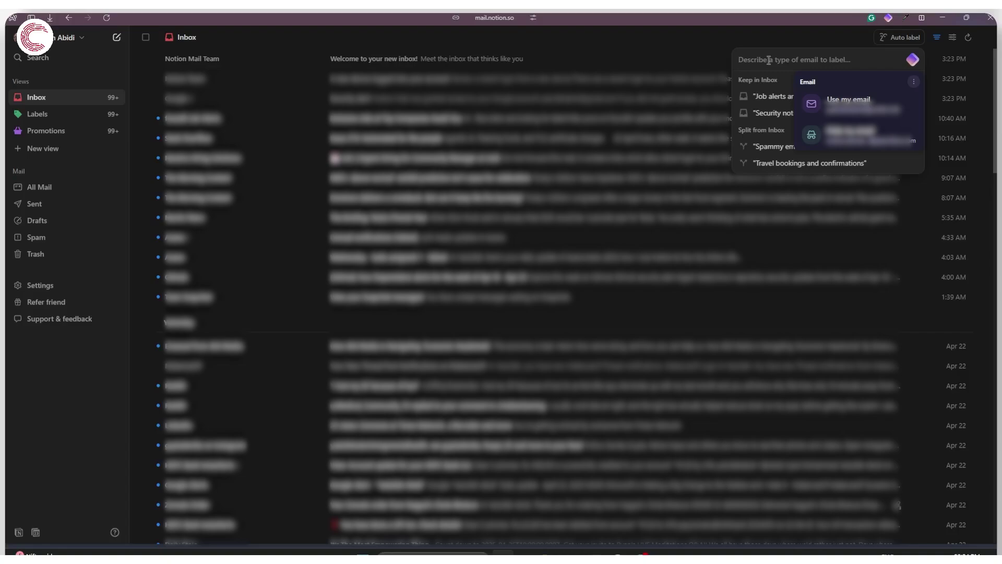
{"action": "type", "text": "J"}
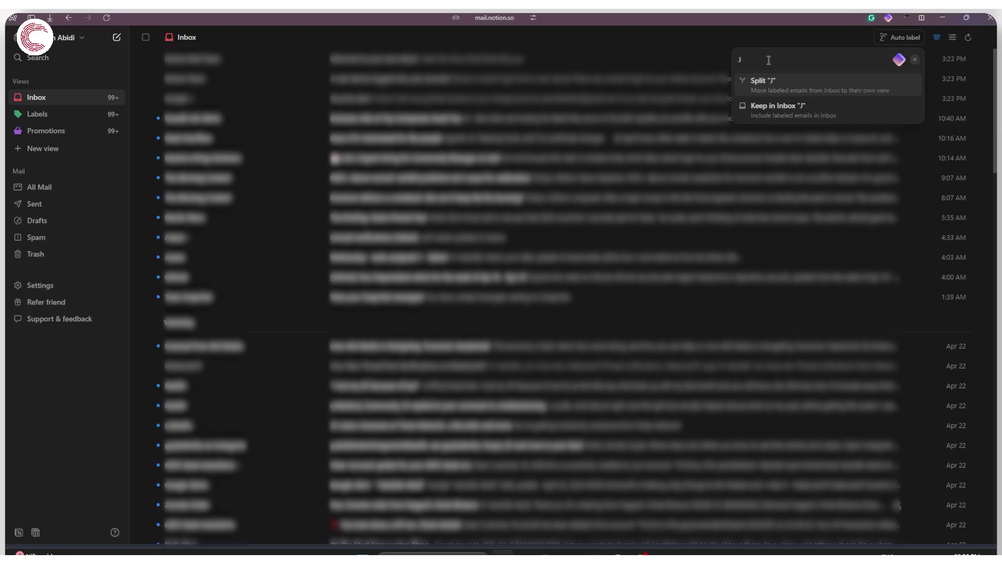
{"action": "type", "text": "ob Offers"}
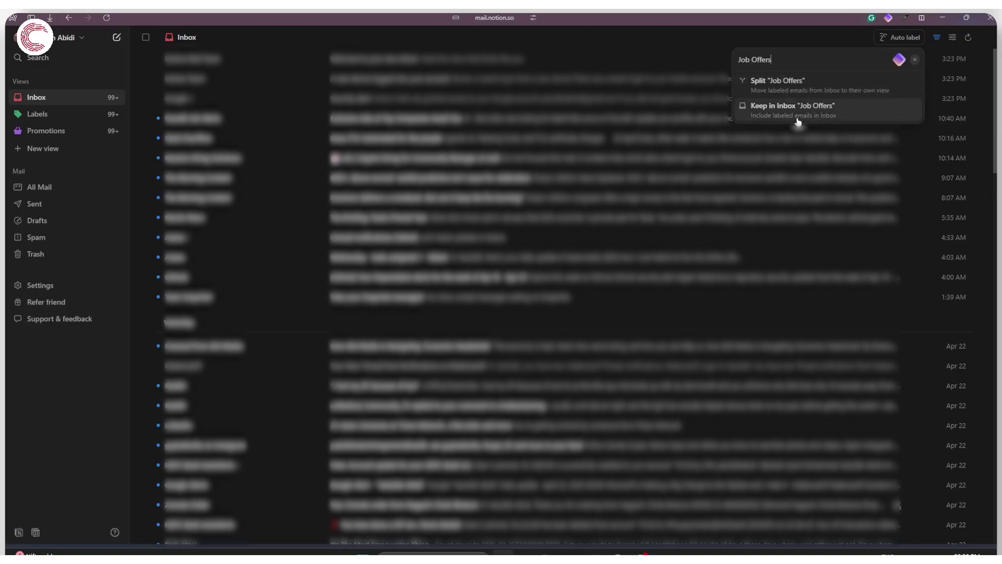
{"action": "left_click", "coordinate": [814, 94]}
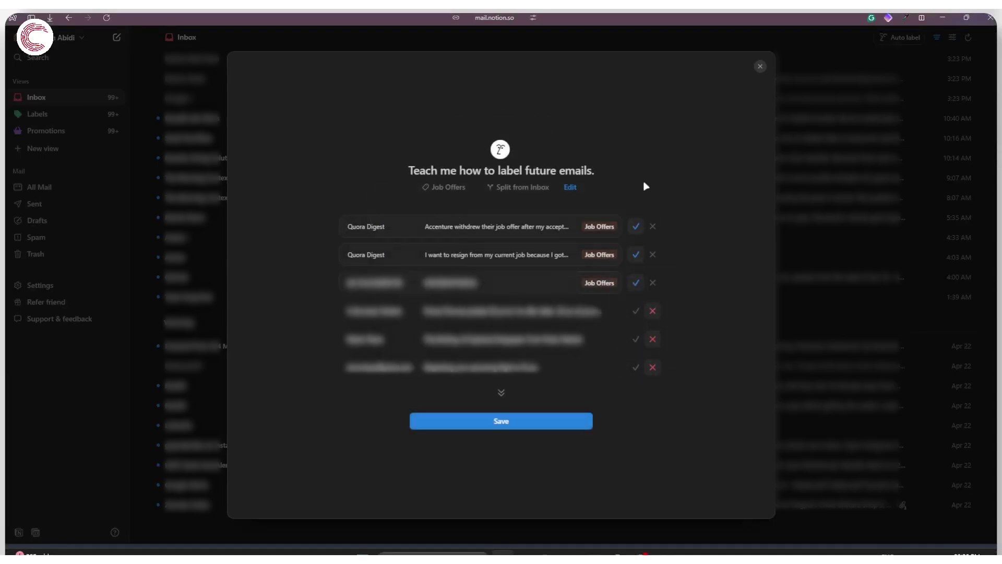
Save the Job Offers auto label so its view lists three tagged emails.
{"action": "left_click", "coordinate": [516, 423]}
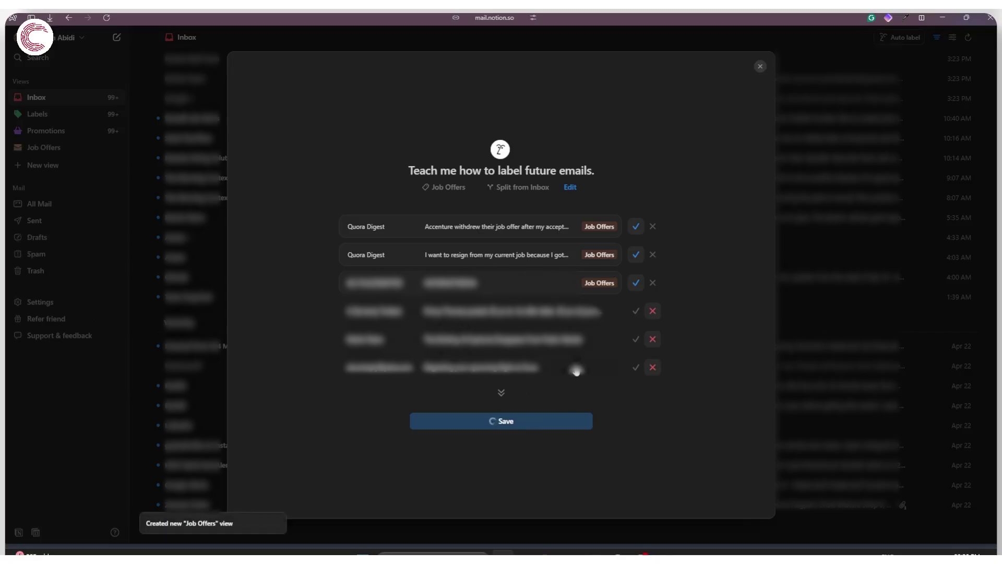
{"action": "mouse_move", "coordinate": [576, 370]}
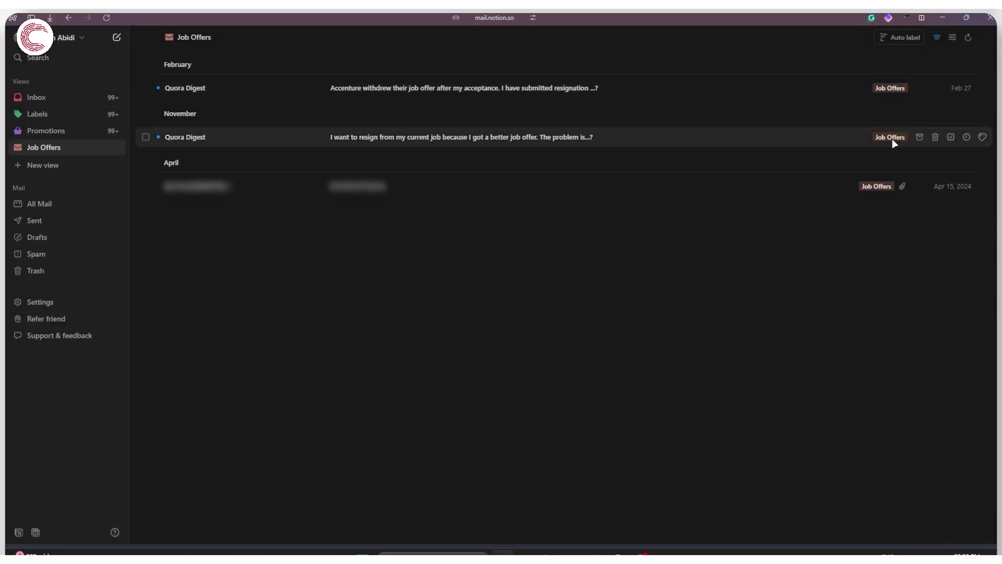
Visit the Inbox, Labels and Job Offers views, then scroll through the All Mail list.
{"action": "left_click", "coordinate": [62, 99]}
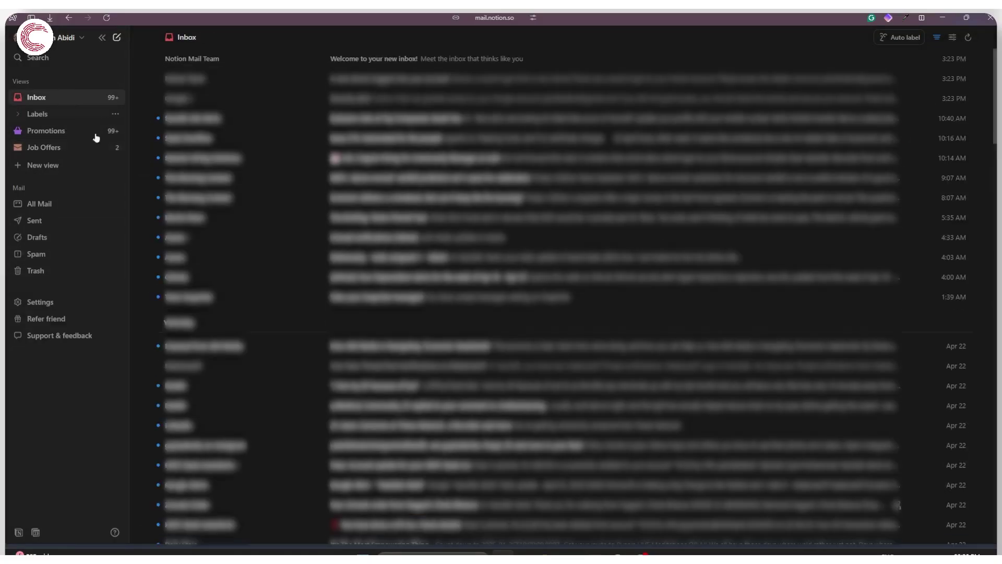
{"action": "scroll", "coordinate": [707, 212], "scroll_direction": "up", "scroll_amount": 7}
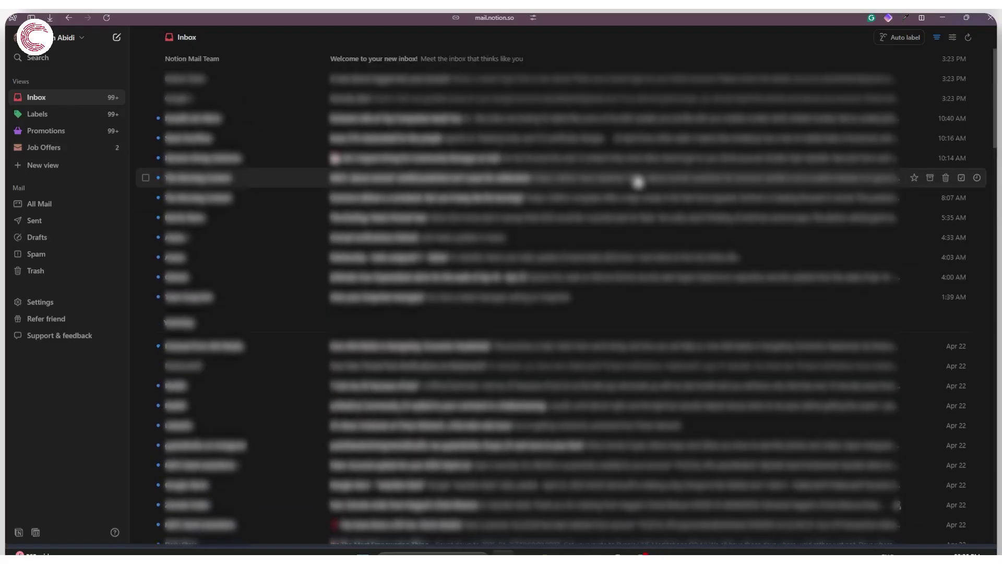
{"action": "left_click", "coordinate": [35, 117]}
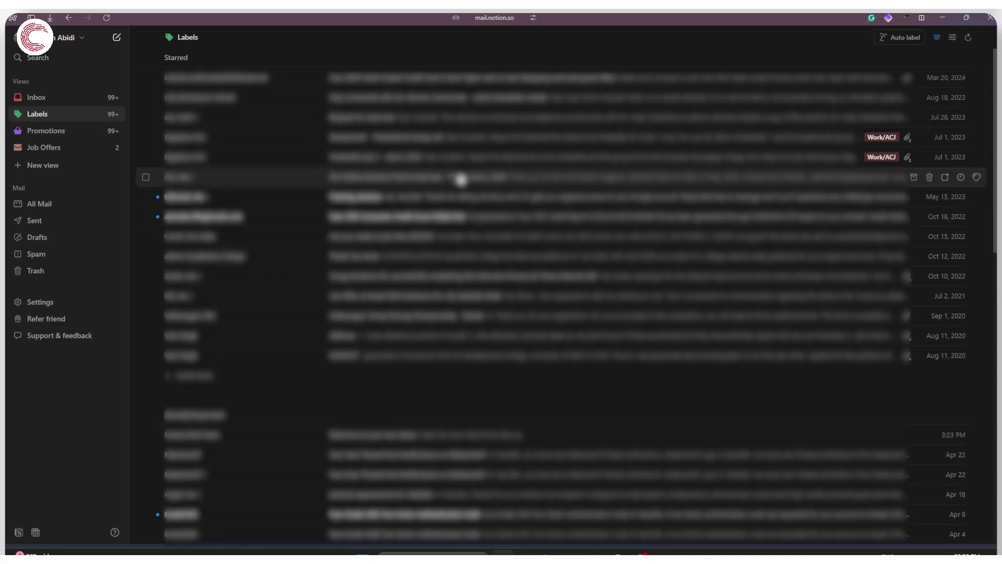
{"action": "left_click", "coordinate": [50, 151]}
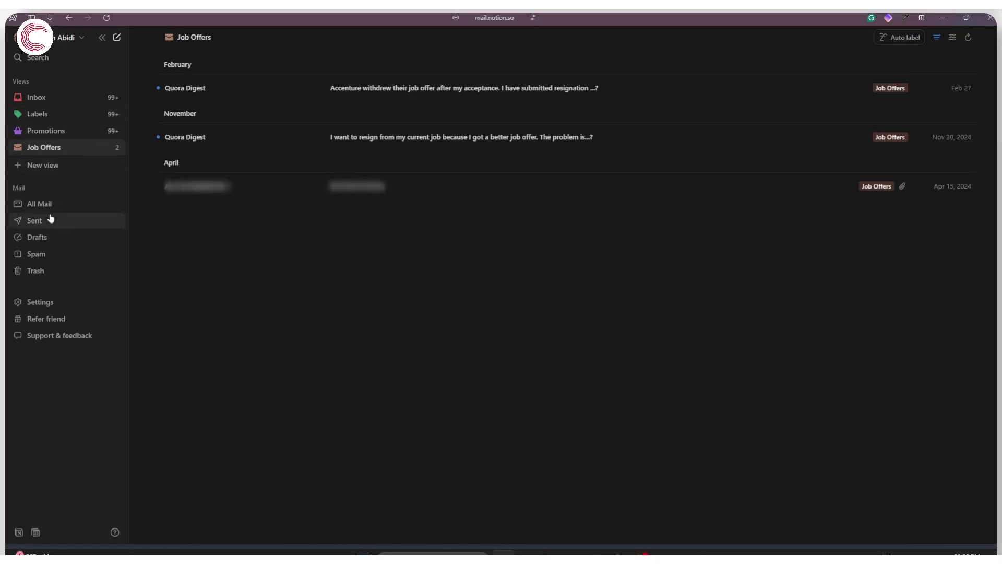
{"action": "left_click", "coordinate": [50, 207]}
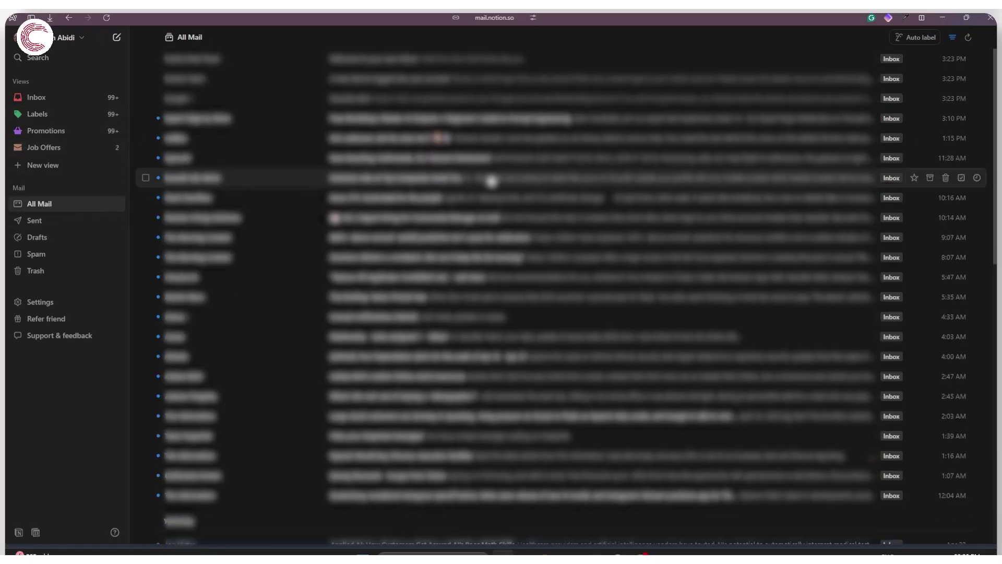
{"action": "scroll", "coordinate": [491, 181], "scroll_direction": "down", "scroll_amount": 10}
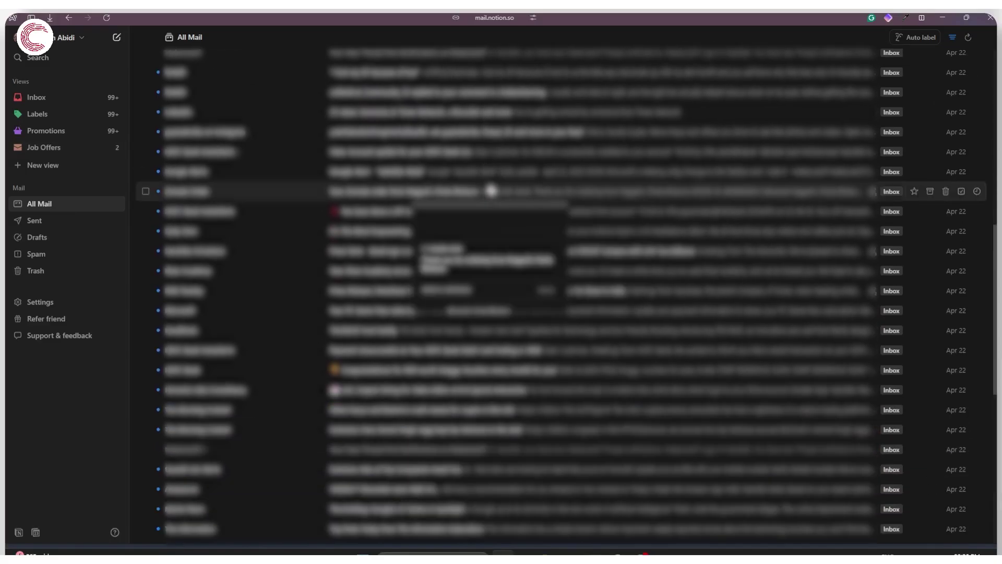
{"action": "scroll", "coordinate": [491, 191], "scroll_direction": "up", "scroll_amount": 10}
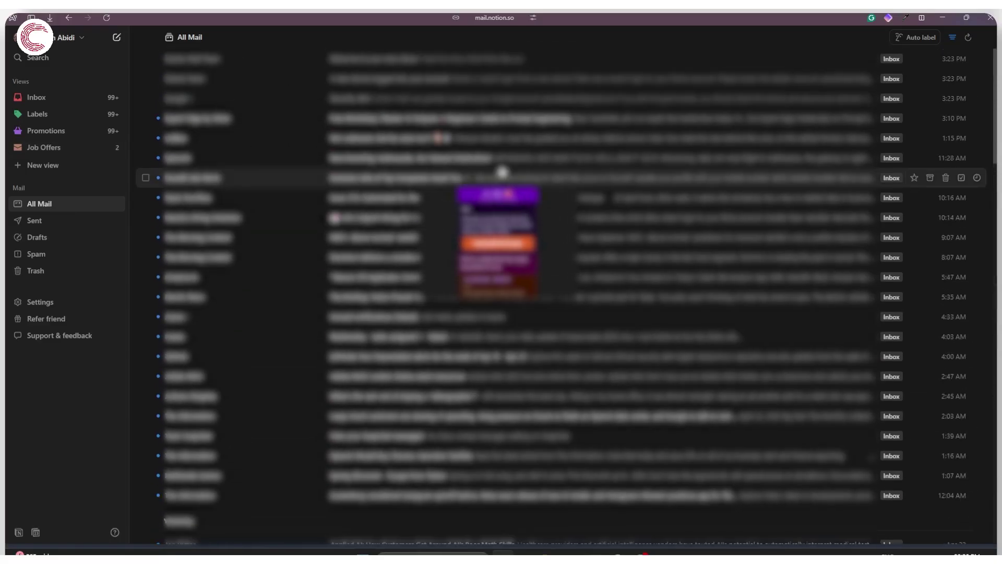
{"action": "scroll", "coordinate": [752, 334], "scroll_direction": "down", "scroll_amount": 10}
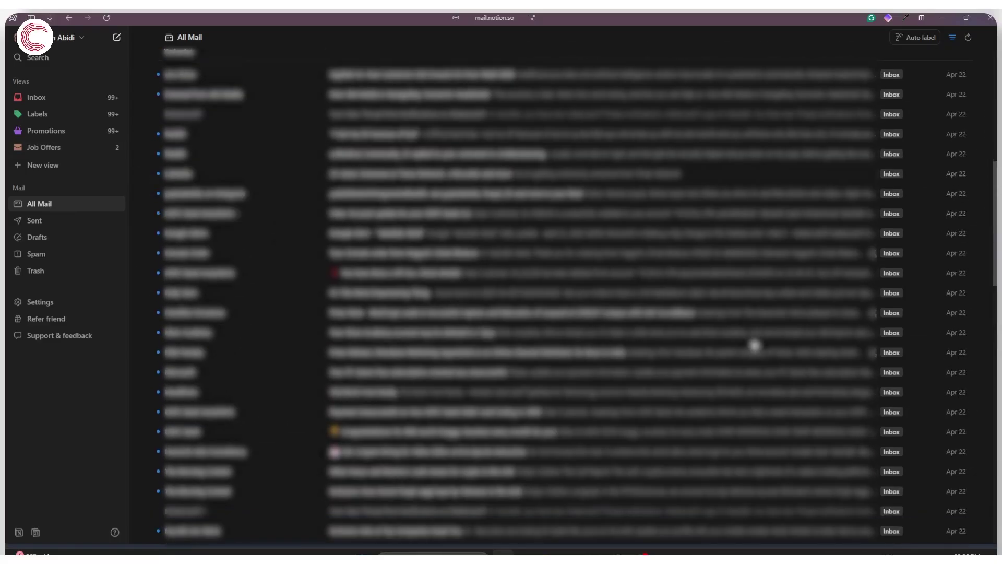
{"action": "scroll", "coordinate": [754, 345], "scroll_direction": "up", "scroll_amount": 3}
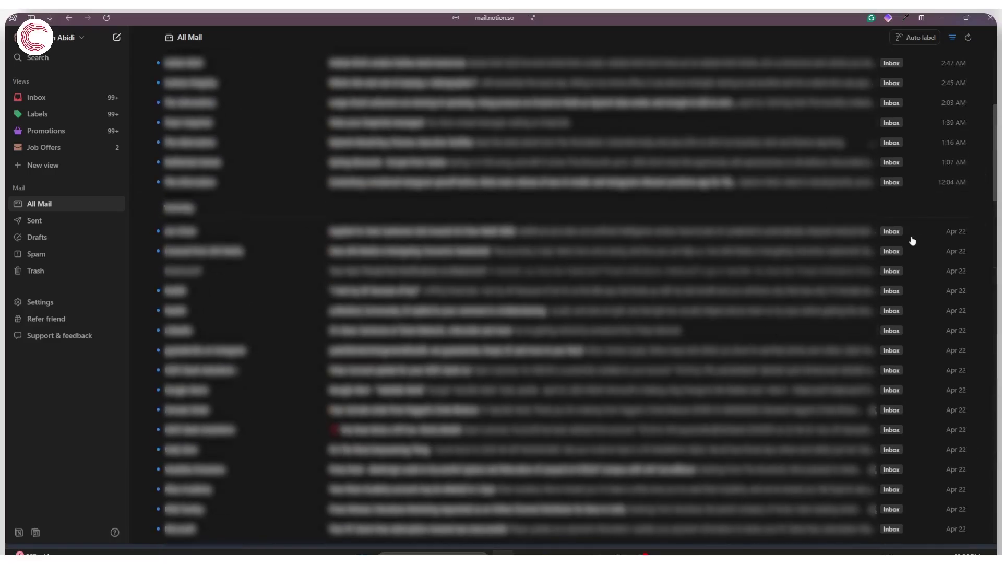
{"action": "scroll", "coordinate": [897, 178], "scroll_direction": "up", "scroll_amount": 1}
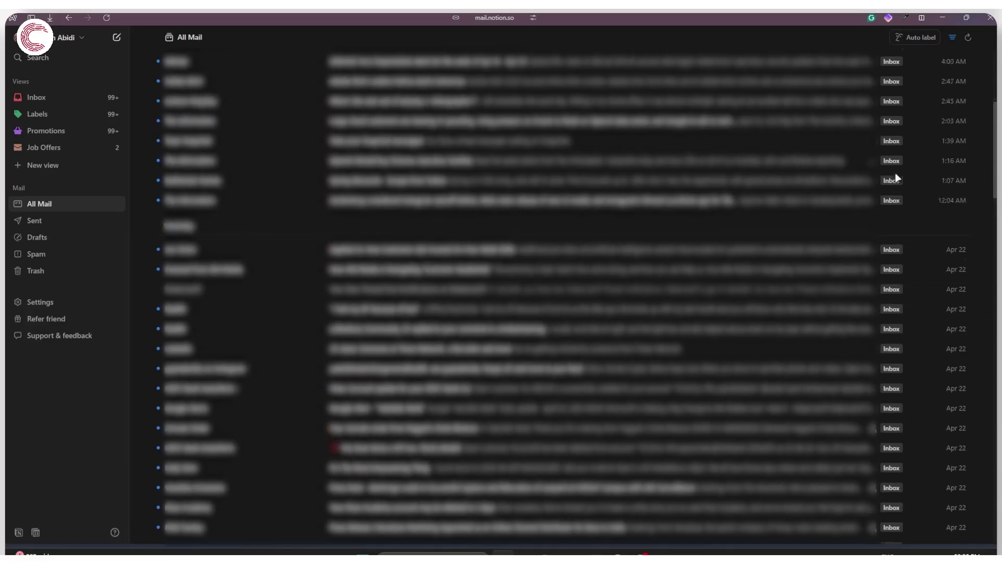
{"action": "scroll", "coordinate": [897, 179], "scroll_direction": "up", "scroll_amount": 5}
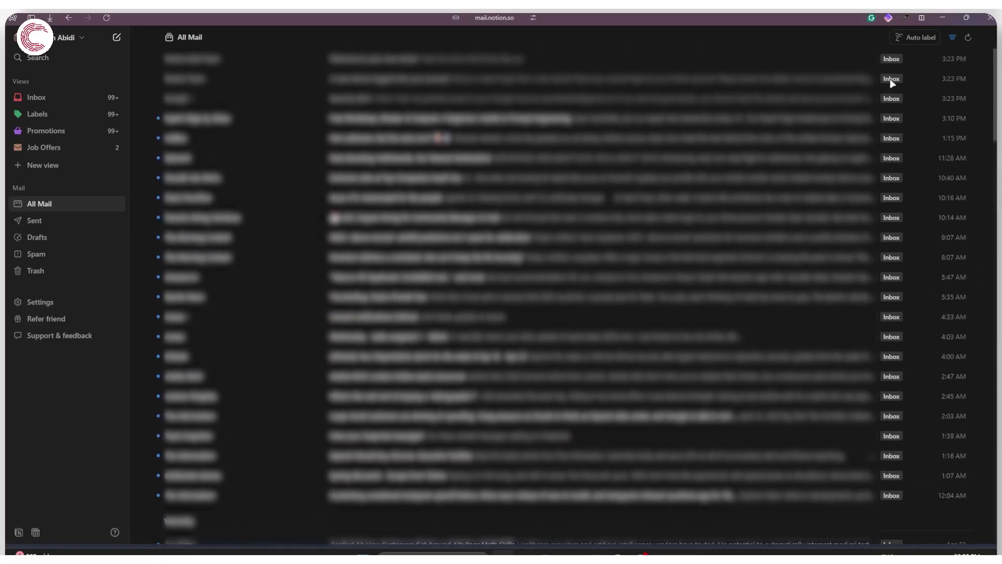
Filter mail by the Job Offers label and save the filter as New View.
{"action": "left_click", "coordinate": [953, 39]}
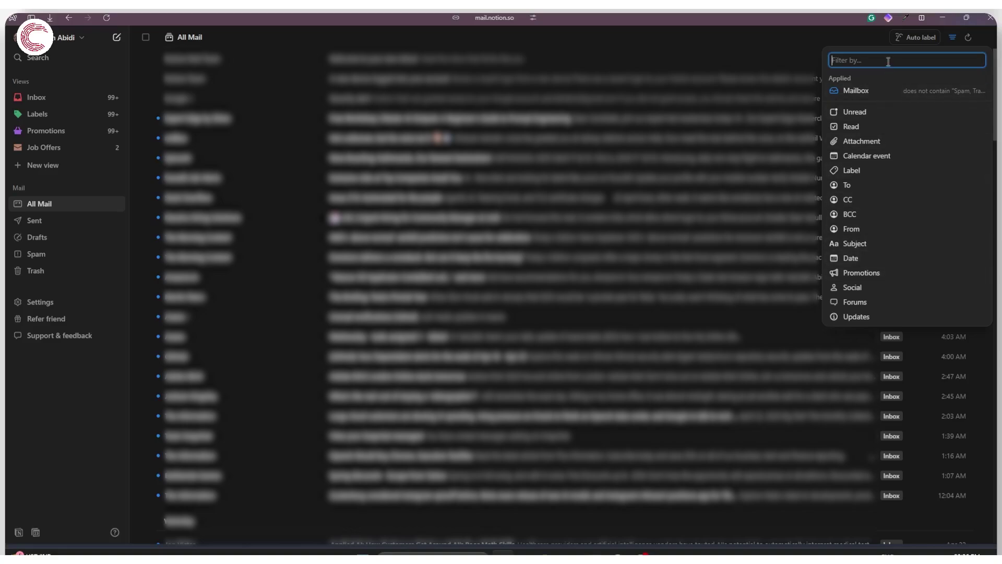
{"action": "type", "text": "Jo"}
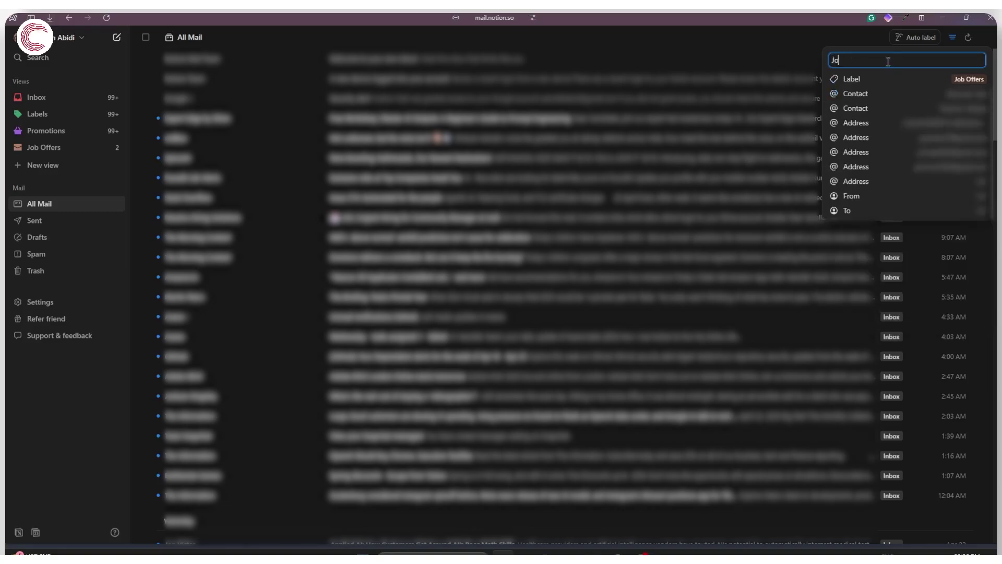
{"action": "left_click", "coordinate": [955, 82]}
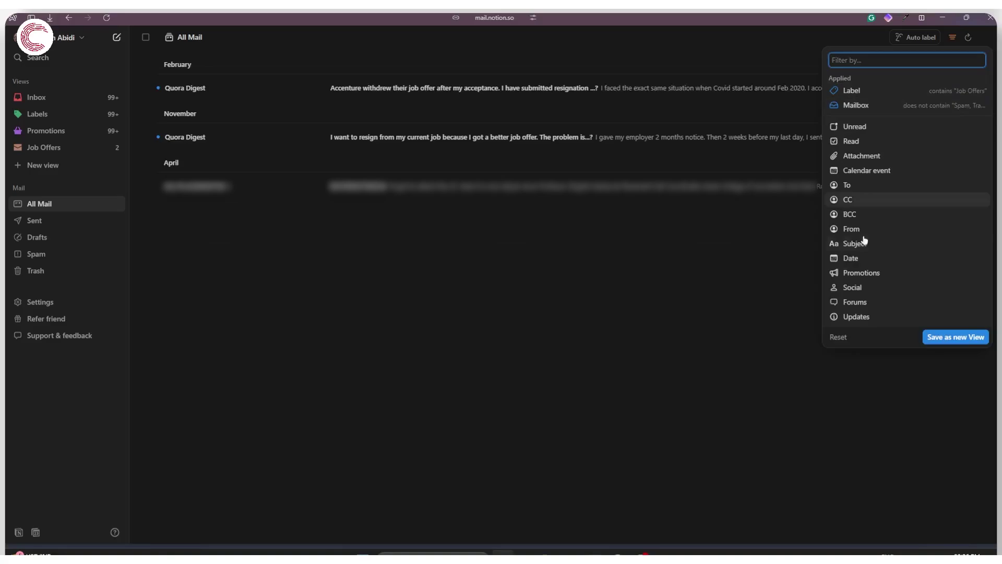
{"action": "left_click", "coordinate": [960, 337]}
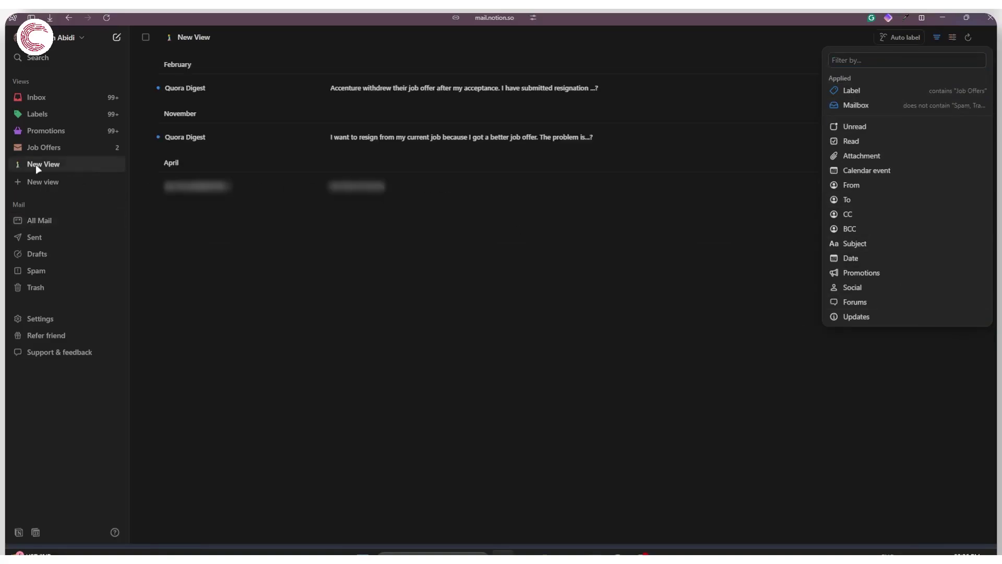
Close the filter panel, open Job Offers and New View, then cancel deleting New View.
{"action": "left_click", "coordinate": [162, 178]}
{"action": "left_click", "coordinate": [82, 150]}
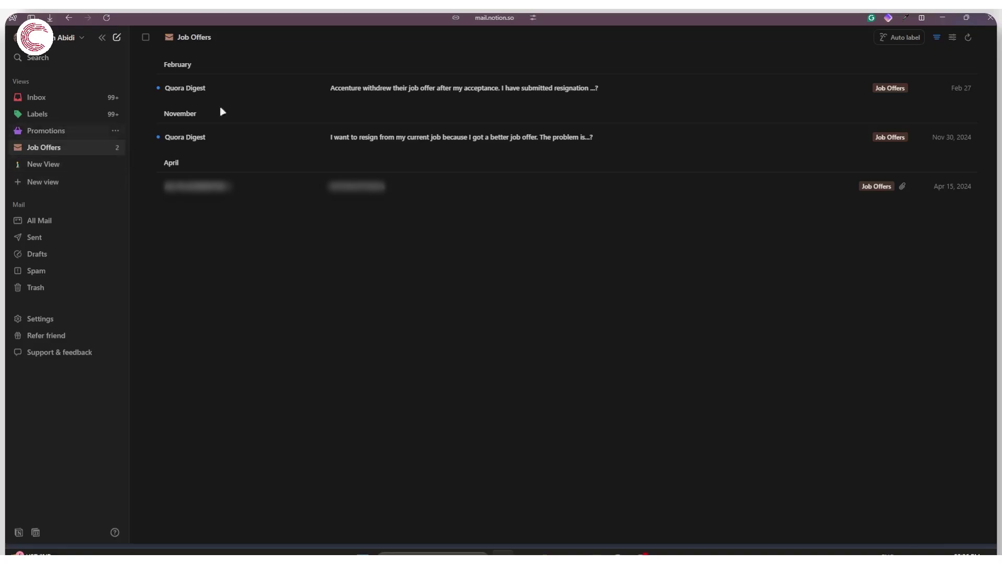
{"action": "left_click", "coordinate": [44, 165]}
{"action": "left_click", "coordinate": [114, 165]}
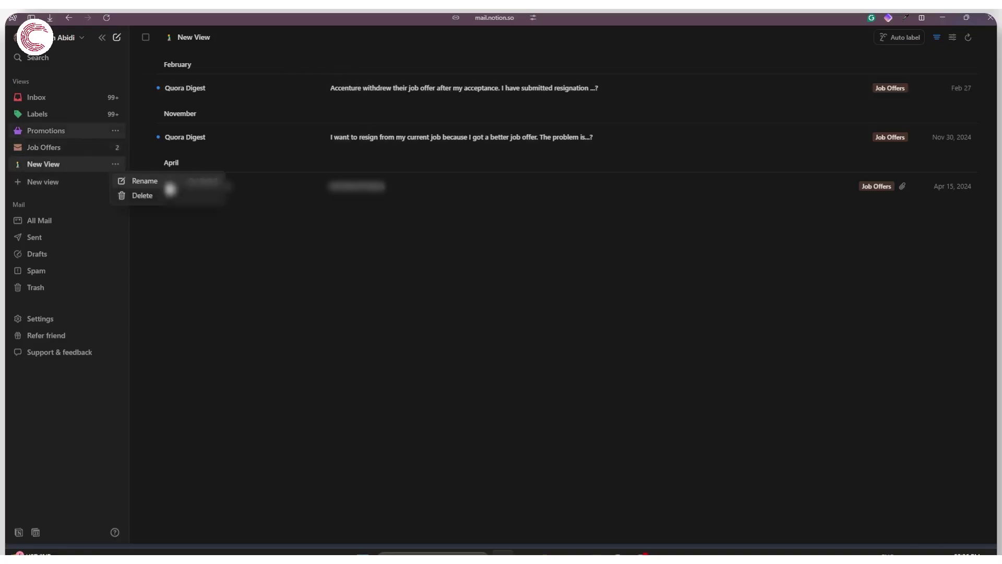
{"action": "left_click", "coordinate": [156, 196]}
{"action": "left_click", "coordinate": [512, 313]}
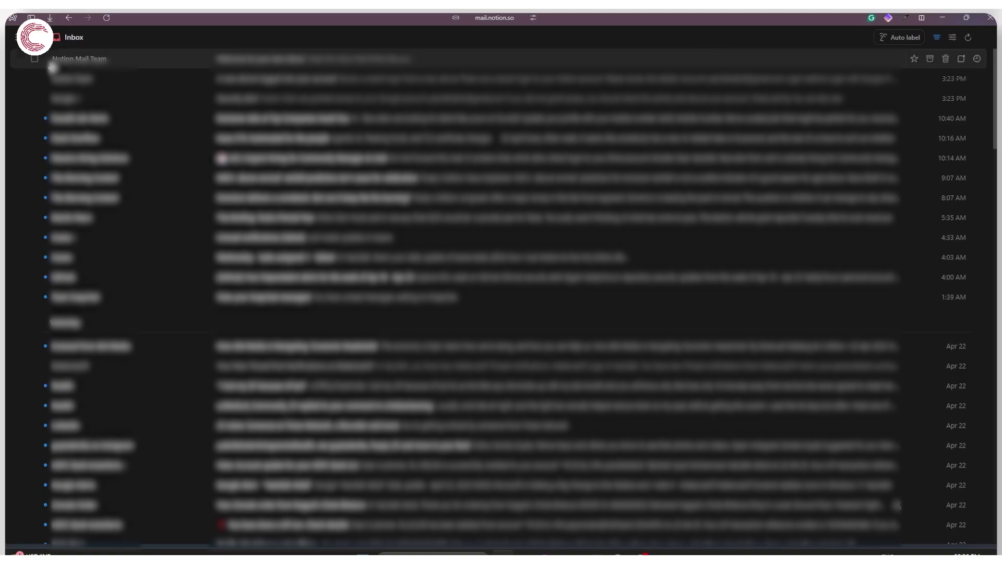
Compose a new email to the contact matched by 'edit' with subject 'Leave application'.
{"action": "mouse_move", "coordinate": [11, 79]}
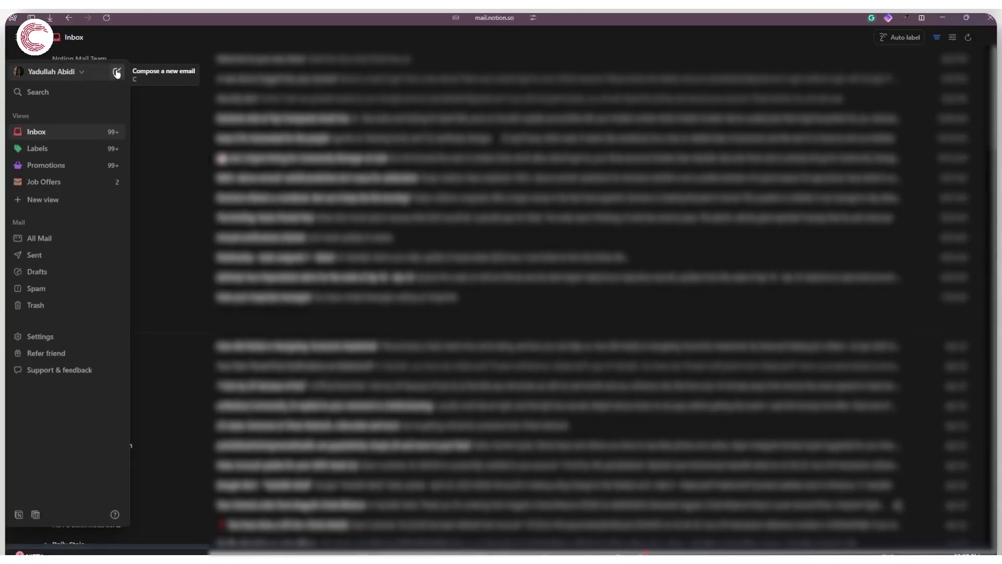
{"action": "left_click", "coordinate": [233, 136]}
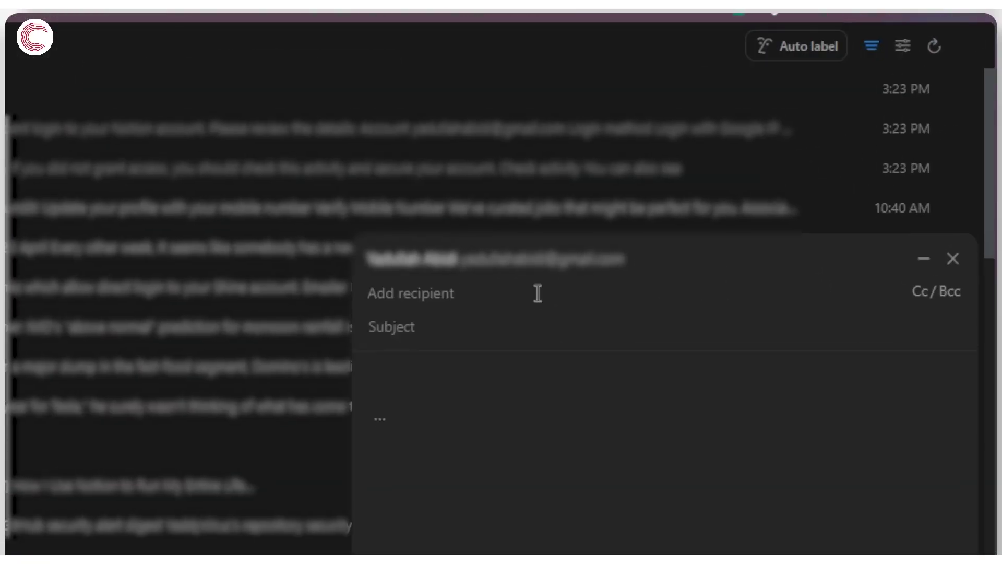
{"action": "type", "text": "edit"}
{"action": "key", "text": "Return"}
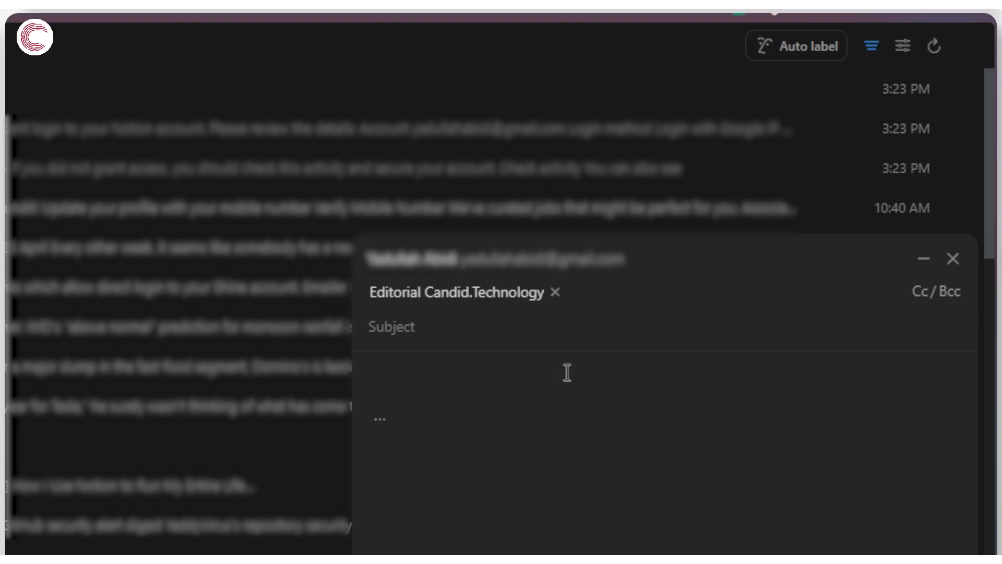
{"action": "key", "text": "ctrl+a"}
{"action": "type", "text": "Leave application"}
{"action": "left_click", "coordinate": [567, 373]}
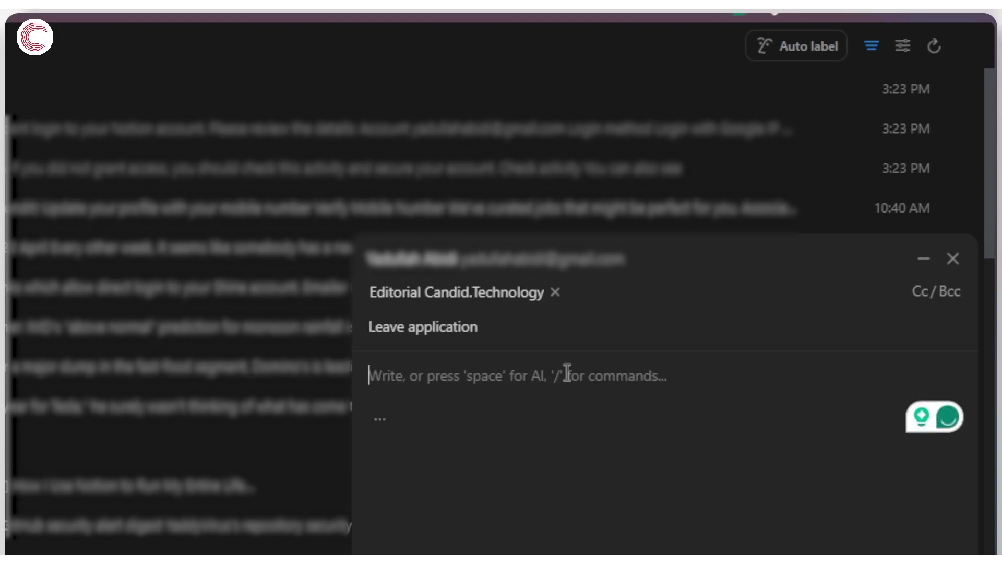
Bring up the slash-command block menu in the draft body and browse its block types.
{"action": "type", "text": "/"}
{"action": "key", "text": "Down"}
{"action": "key", "text": "Down"}
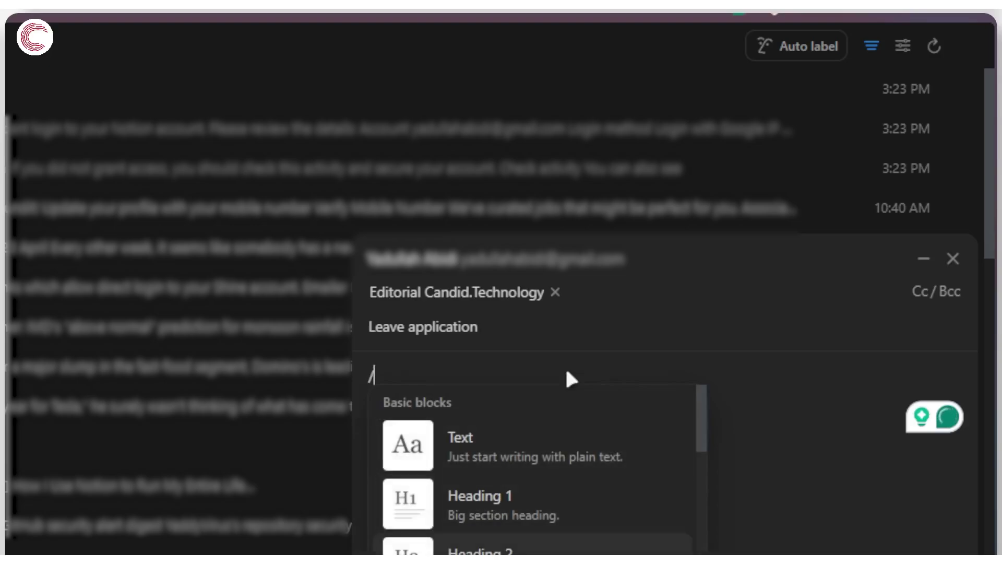
{"action": "key", "text": "Down"}
{"action": "key", "text": "Down"}
{"action": "key", "text": "Down"}
{"action": "key", "text": "Down"}
{"action": "key", "text": "Down"}
{"action": "key", "text": "Down"}
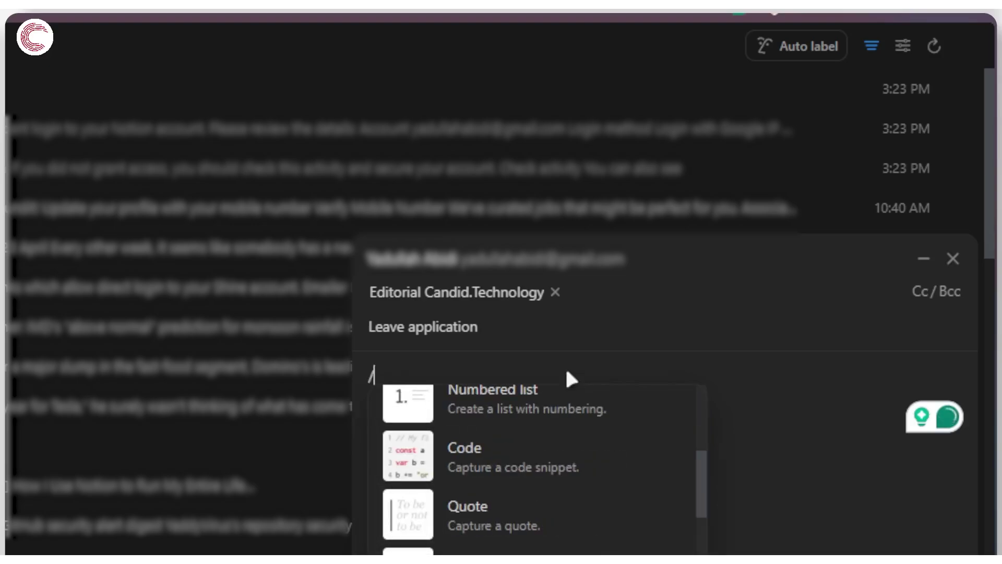
{"action": "key", "text": "Down"}
{"action": "key", "text": "Down"}
{"action": "key", "text": "Down"}
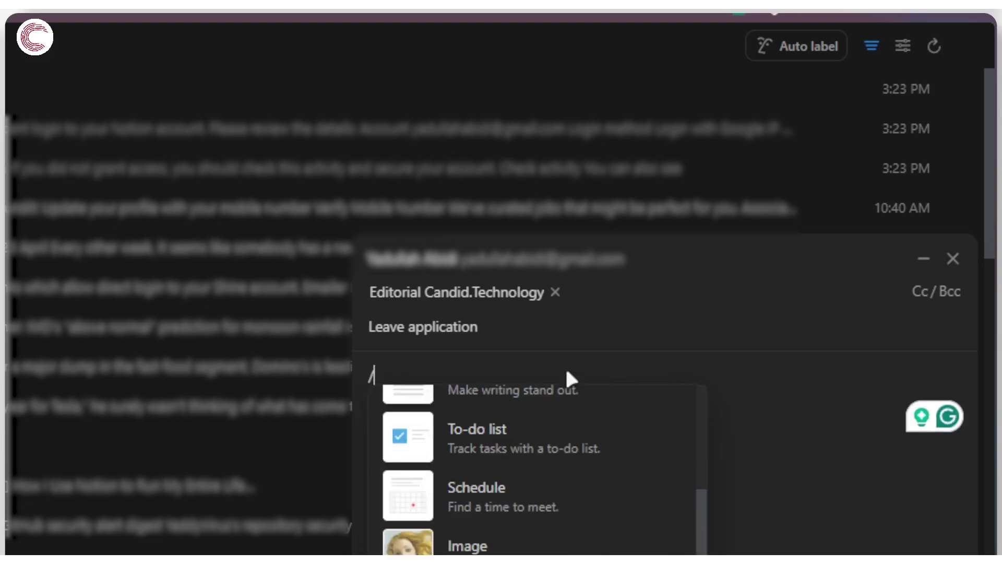
{"action": "key", "text": "Up"}
{"action": "key", "text": "Up"}
{"action": "key", "text": "Up"}
{"action": "key", "text": "Up"}
{"action": "key", "text": "Up"}
{"action": "key", "text": "Up"}
{"action": "key", "text": "Up"}
{"action": "key", "text": "Up"}
{"action": "key", "text": "Up"}
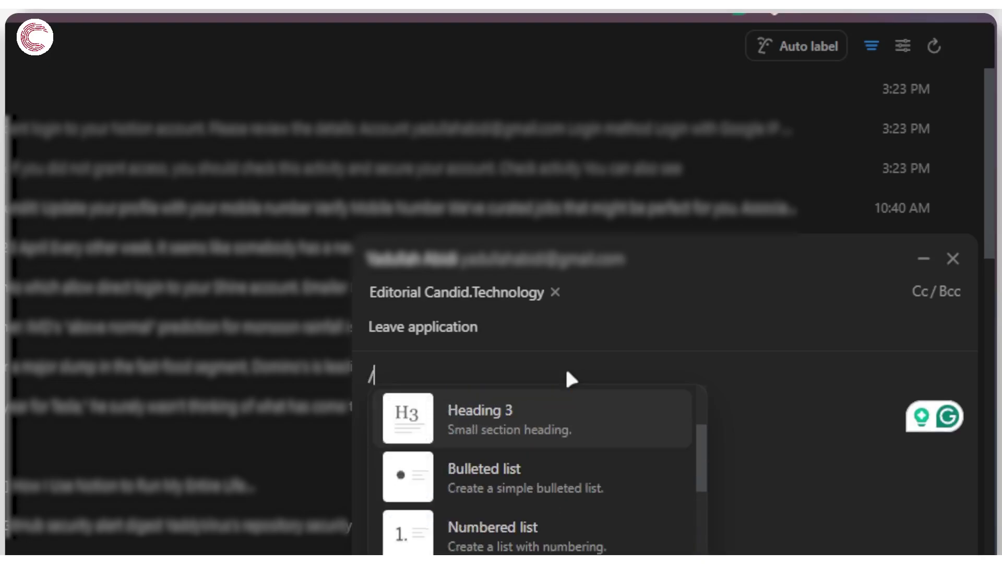
{"action": "key", "text": "Up"}
{"action": "key", "text": "Up"}
{"action": "key", "text": "Up"}
Look through the lower block options (Heading 2, callouts, to-dos, images, snippets), then dismiss the menu.
{"action": "key", "text": "Down"}
{"action": "key", "text": "Down"}
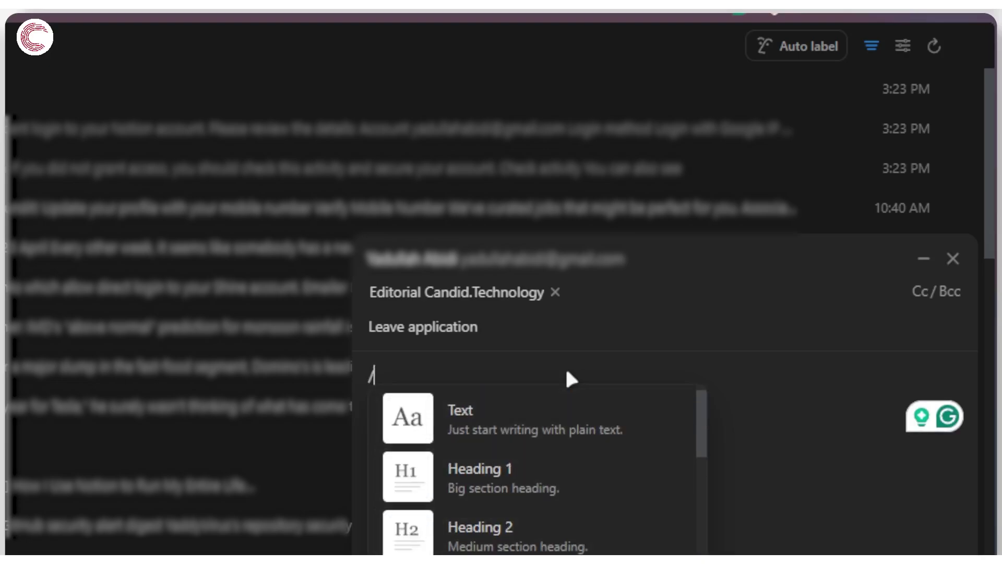
{"action": "key", "text": "Down"}
{"action": "key", "text": "Down"}
{"action": "key", "text": "Down"}
{"action": "key", "text": "Down"}
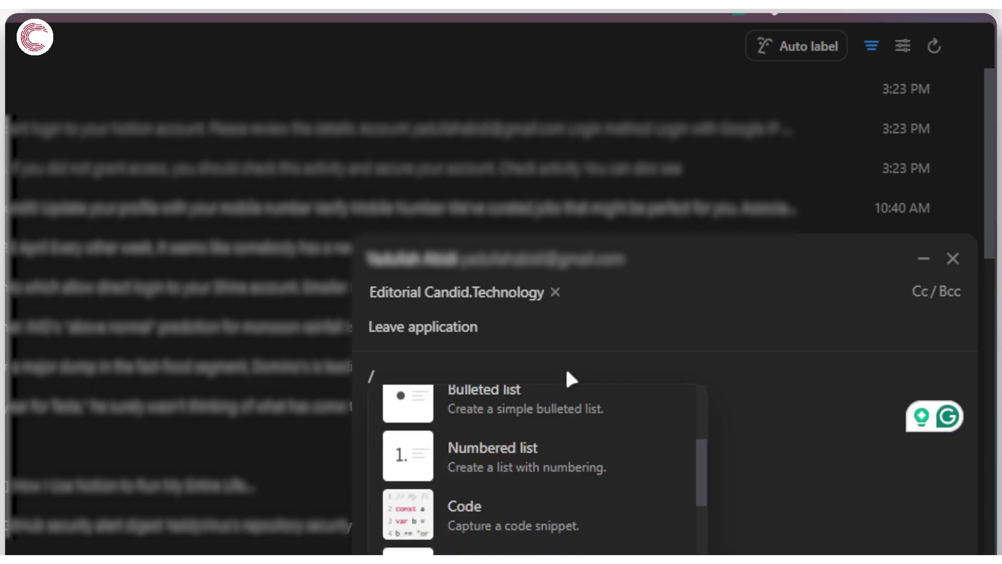
{"action": "key", "text": "Down"}
{"action": "key", "text": "Down"}
{"action": "key", "text": "Down"}
{"action": "key", "text": "Down"}
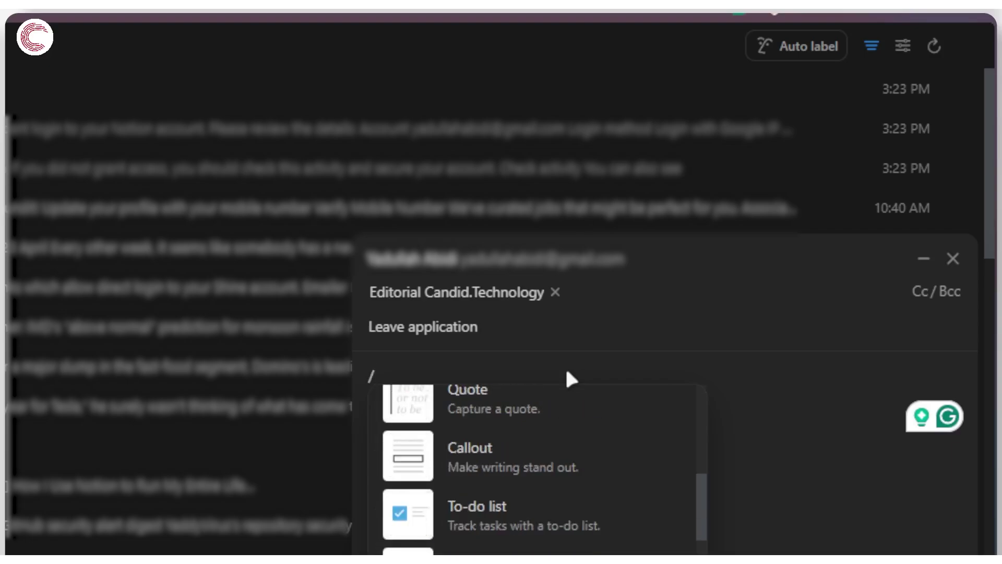
{"action": "key", "text": "Down"}
{"action": "key", "text": "Down"}
{"action": "key", "text": "Down"}
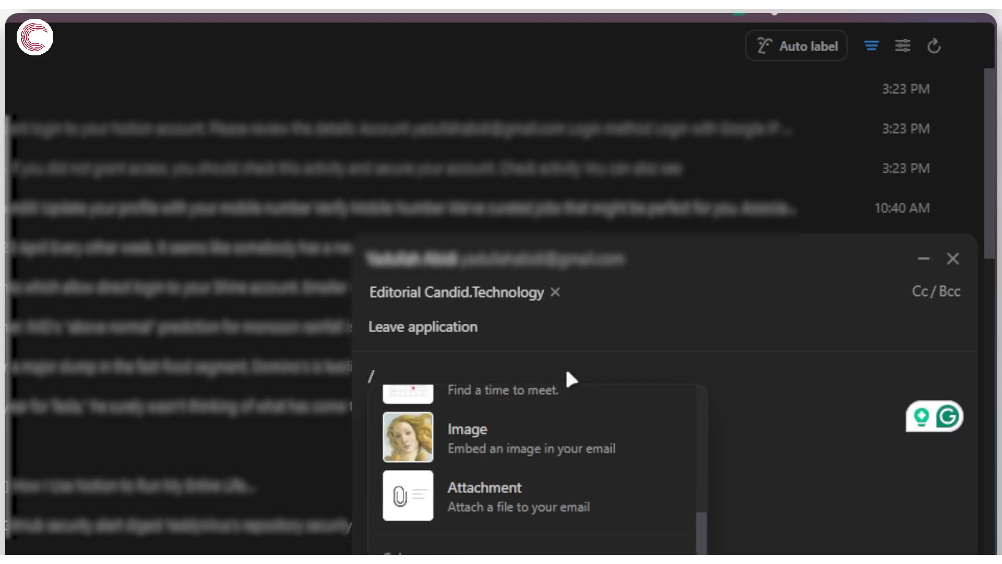
{"action": "key", "text": "Down"}
{"action": "key", "text": "Down"}
{"action": "key", "text": "Down"}
{"action": "key", "text": "Down"}
{"action": "key", "text": "Down"}
{"action": "key", "text": "Down"}
{"action": "key", "text": "Down"}
{"action": "key", "text": "Down"}
{"action": "key", "text": "Down"}
{"action": "key", "text": "Down"}
{"action": "key", "text": "Down"}
{"action": "key", "text": "Down"}
{"action": "key", "text": "Down"}
{"action": "key", "text": "Down"}
{"action": "key", "text": "Down"}
{"action": "key", "text": "Down"}
{"action": "key", "text": "Down"}
{"action": "key", "text": "Down"}
{"action": "key", "text": "Down"}
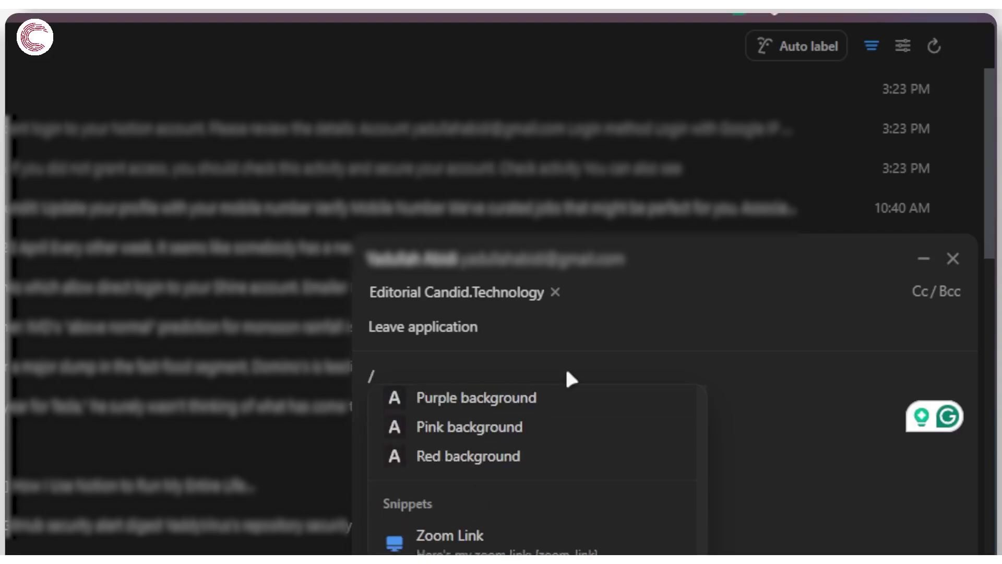
{"action": "scroll", "coordinate": [550, 315], "scroll_direction": "down", "scroll_amount": 5}
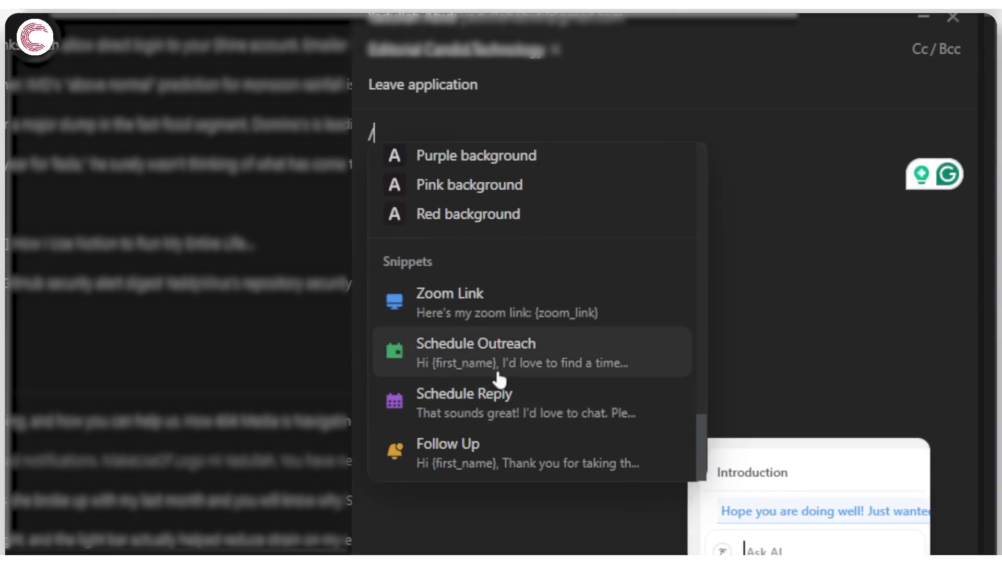
{"action": "scroll", "coordinate": [510, 310], "scroll_direction": "down", "scroll_amount": 4}
{"action": "scroll", "coordinate": [548, 208], "scroll_direction": "up", "scroll_amount": 5}
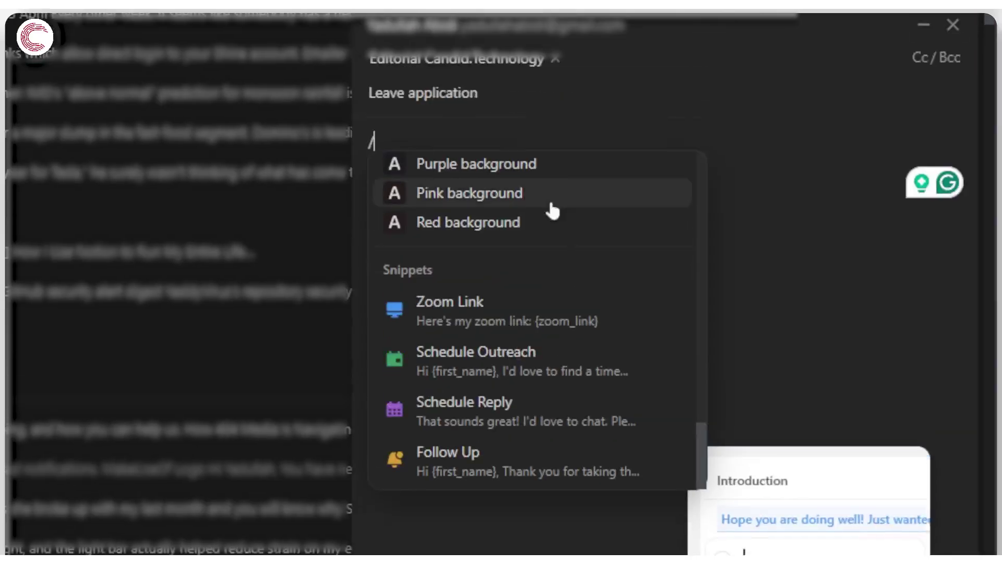
{"action": "key", "text": "Escape"}
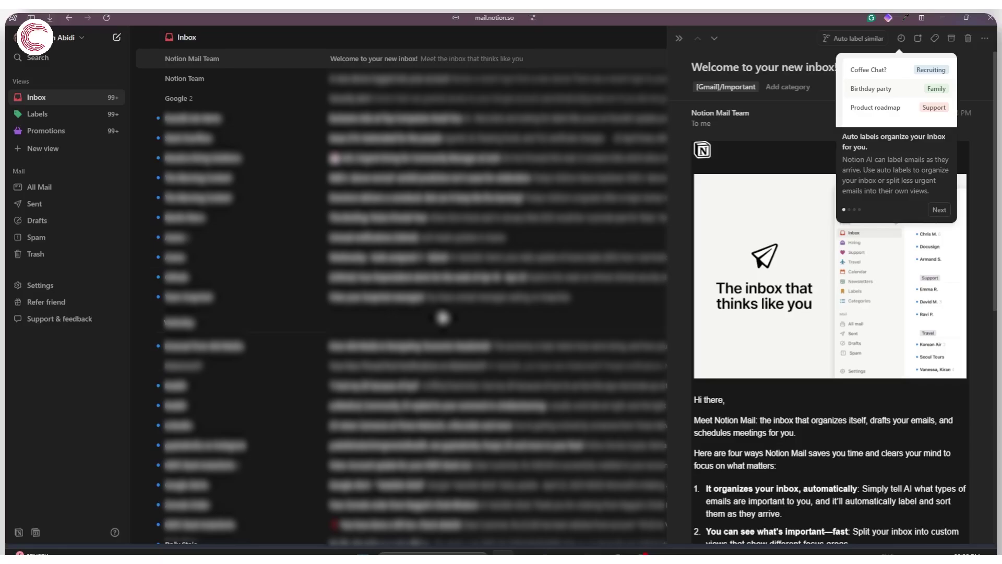
Advance the auto-label tip and switch to the Notion Mail landing page in the browser.
{"action": "left_click", "coordinate": [937, 210]}
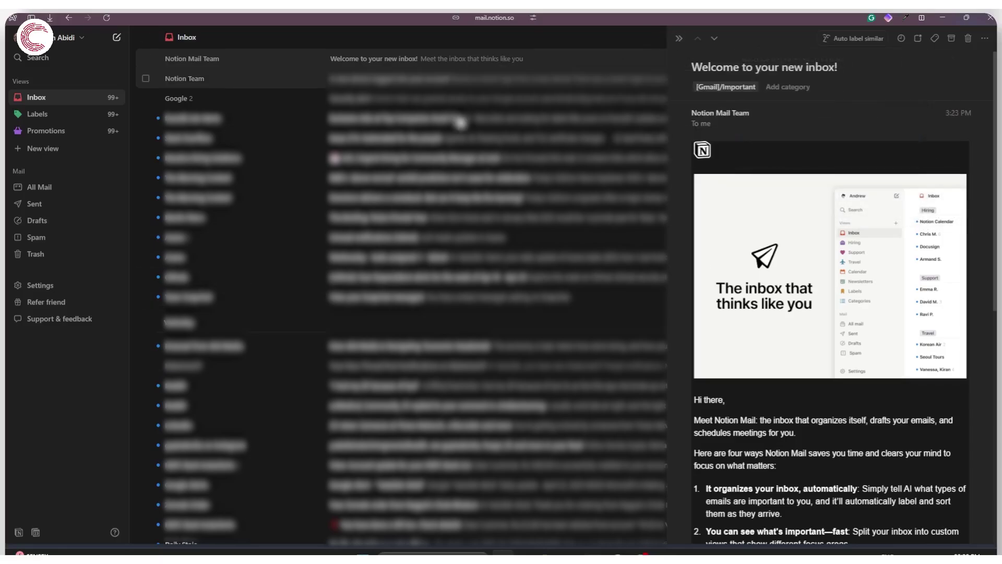
{"action": "mouse_move", "coordinate": [39, 282]}
{"action": "left_click", "coordinate": [53, 304]}
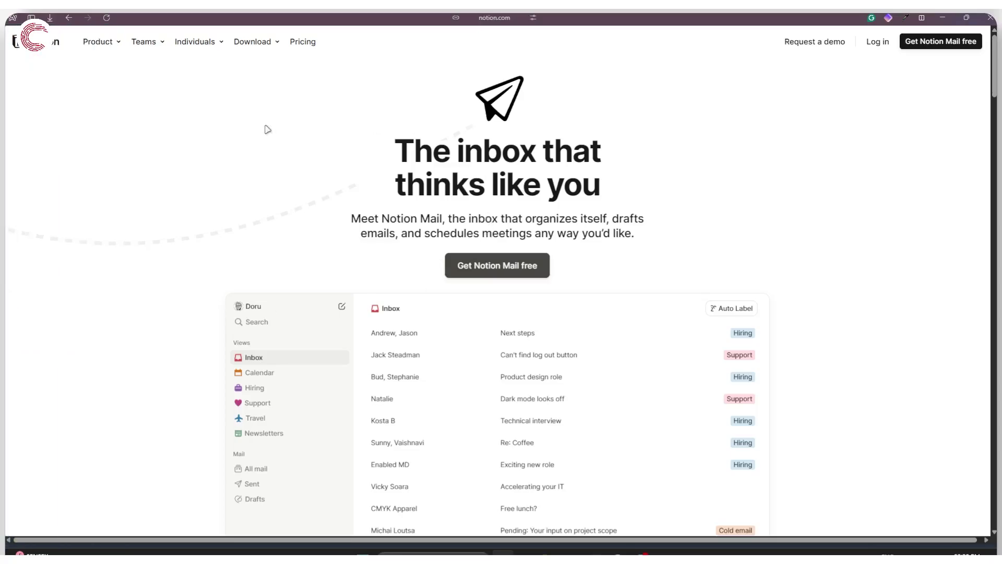
Go to the Notion Mail download page via the Download menu and scroll through it.
{"action": "mouse_move", "coordinate": [277, 43]}
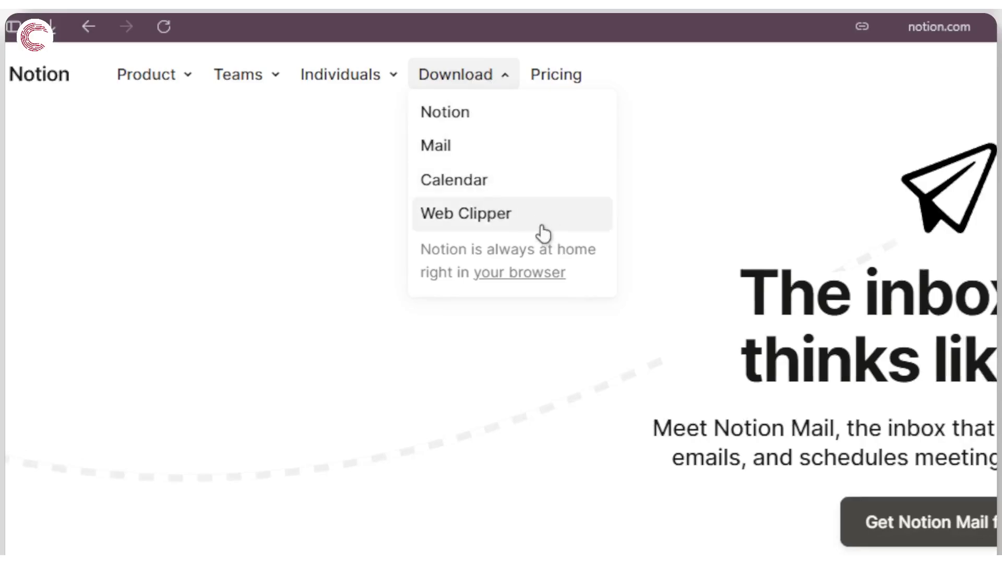
{"action": "left_click", "coordinate": [543, 159]}
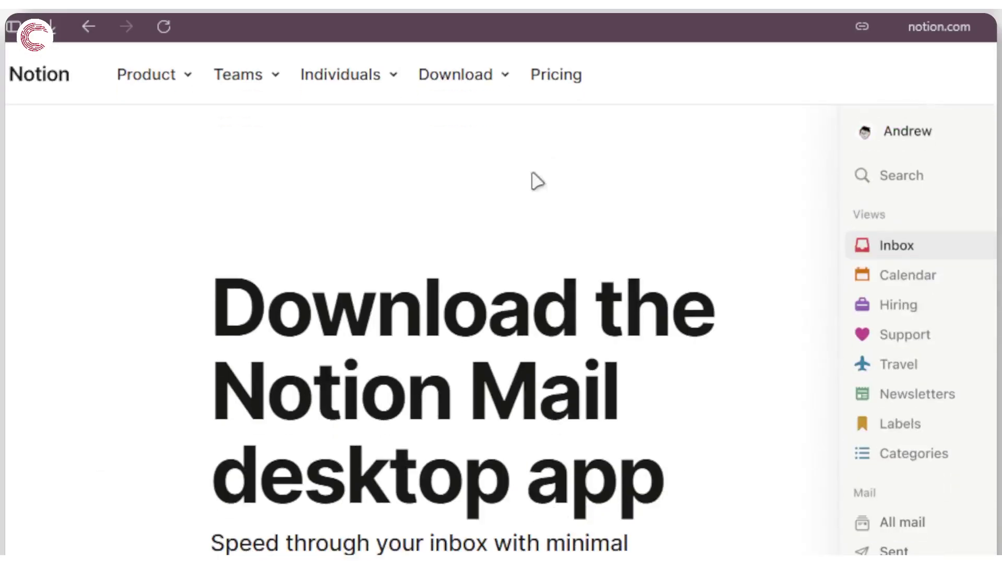
{"action": "scroll", "coordinate": [429, 313], "scroll_direction": "down", "scroll_amount": 5}
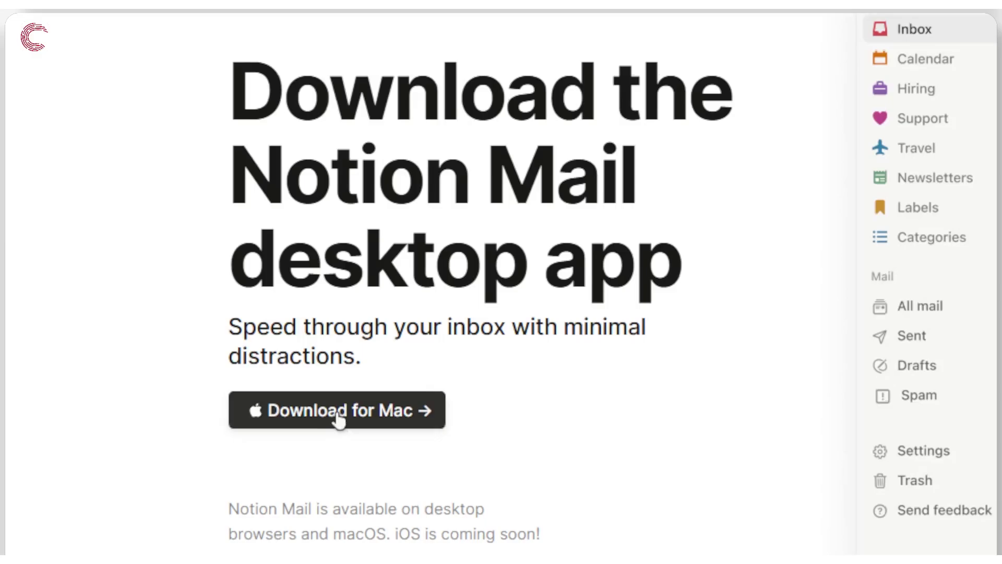
{"action": "scroll", "coordinate": [329, 419], "scroll_direction": "down", "scroll_amount": 2}
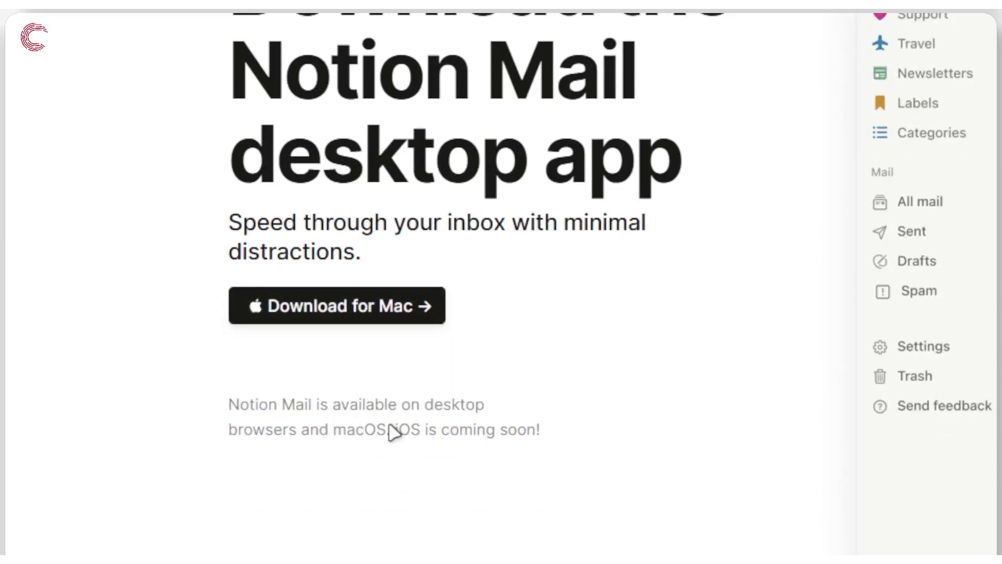
{"action": "scroll", "coordinate": [407, 424], "scroll_direction": "up", "scroll_amount": 6}
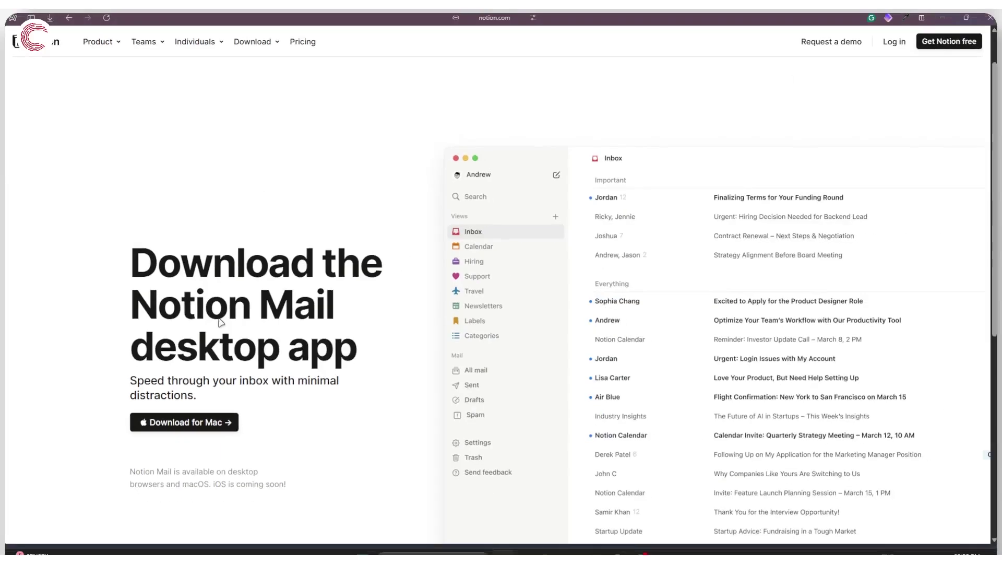
{"action": "scroll", "coordinate": [288, 308], "scroll_direction": "down", "scroll_amount": 7}
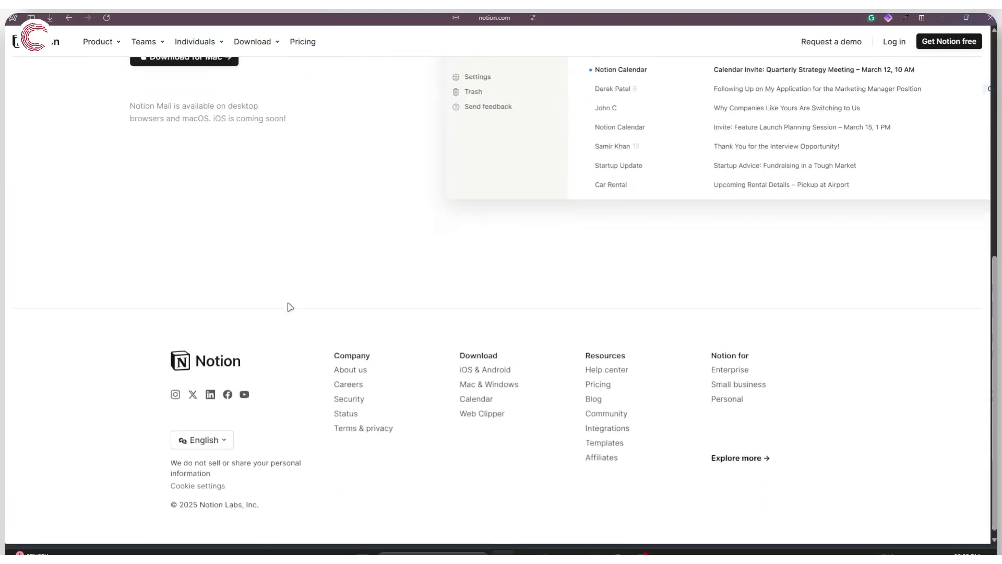
{"action": "scroll", "coordinate": [289, 308], "scroll_direction": "up", "scroll_amount": 7}
{"action": "scroll", "coordinate": [400, 294], "scroll_direction": "down", "scroll_amount": 3}
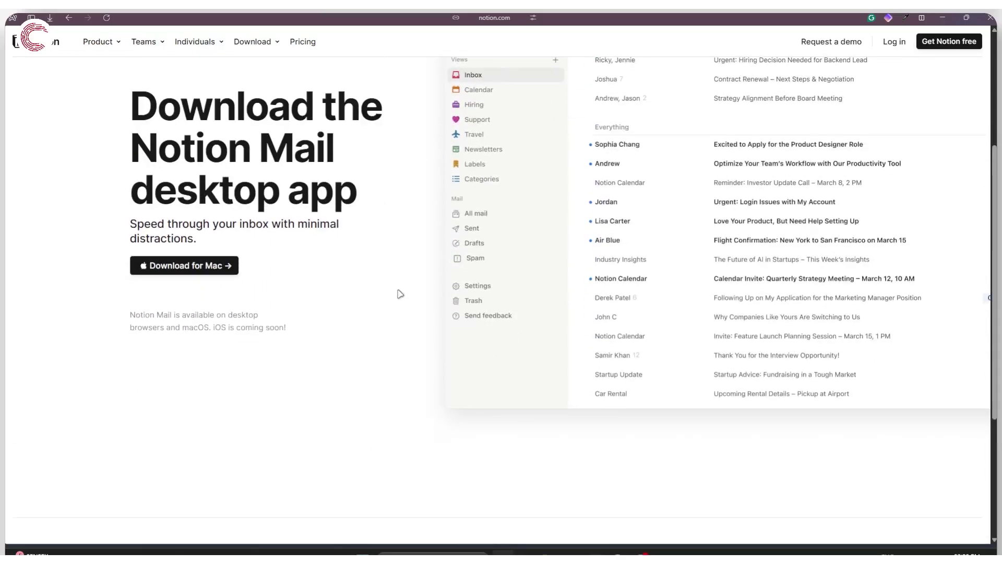
{"action": "scroll", "coordinate": [399, 294], "scroll_direction": "up", "scroll_amount": 4}
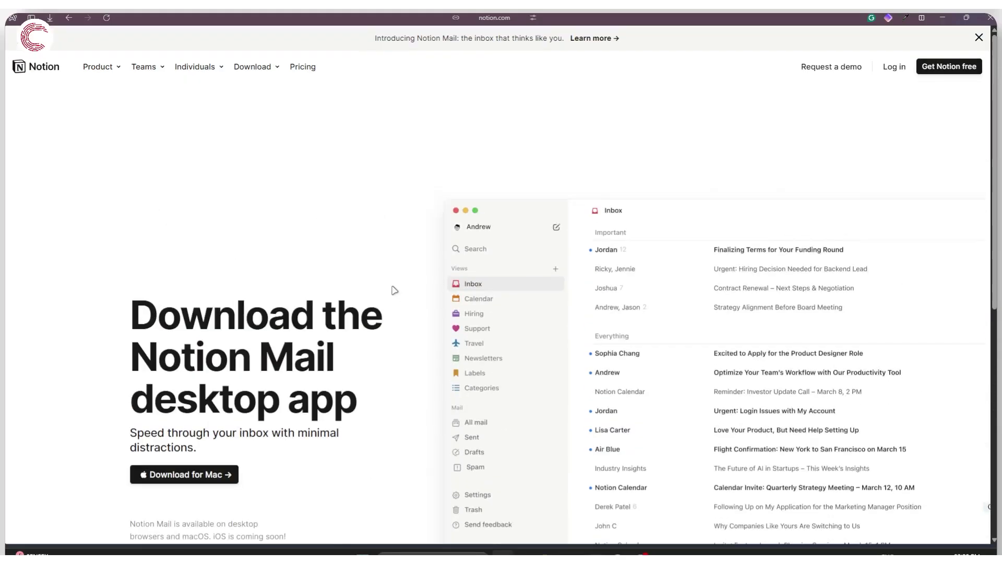